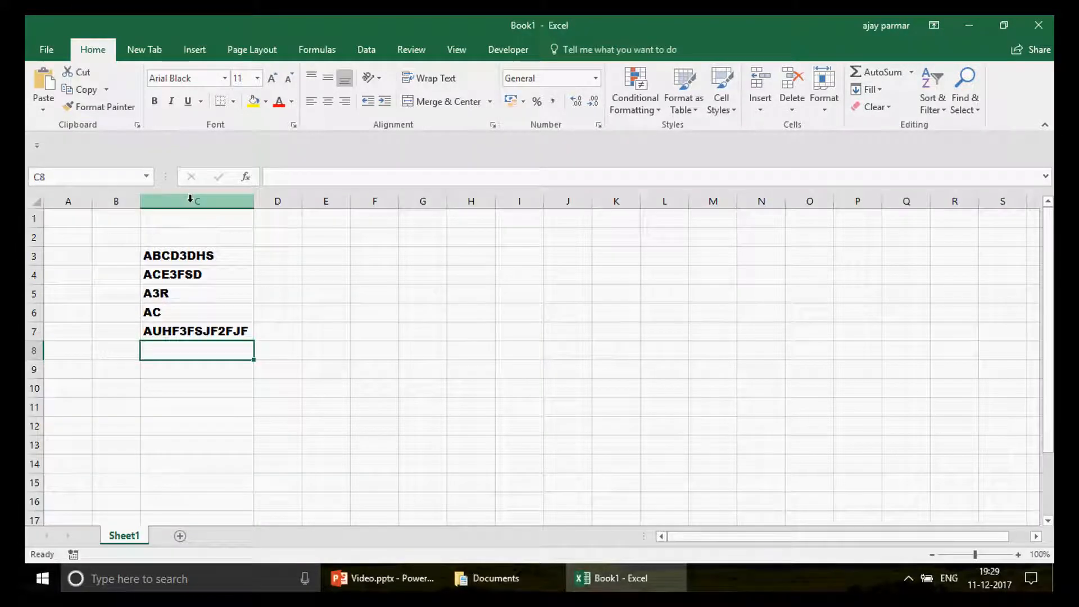
Enter the characters A, B, C, D, 3, D, H and S into separate cells from D3 to K3.
click(214, 255)
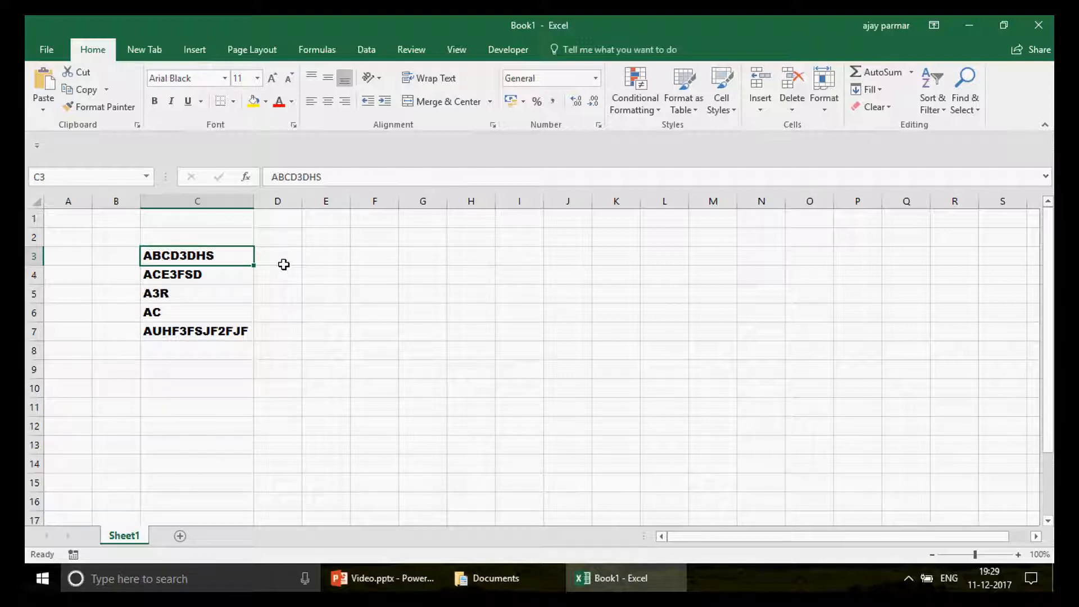
key(Right)
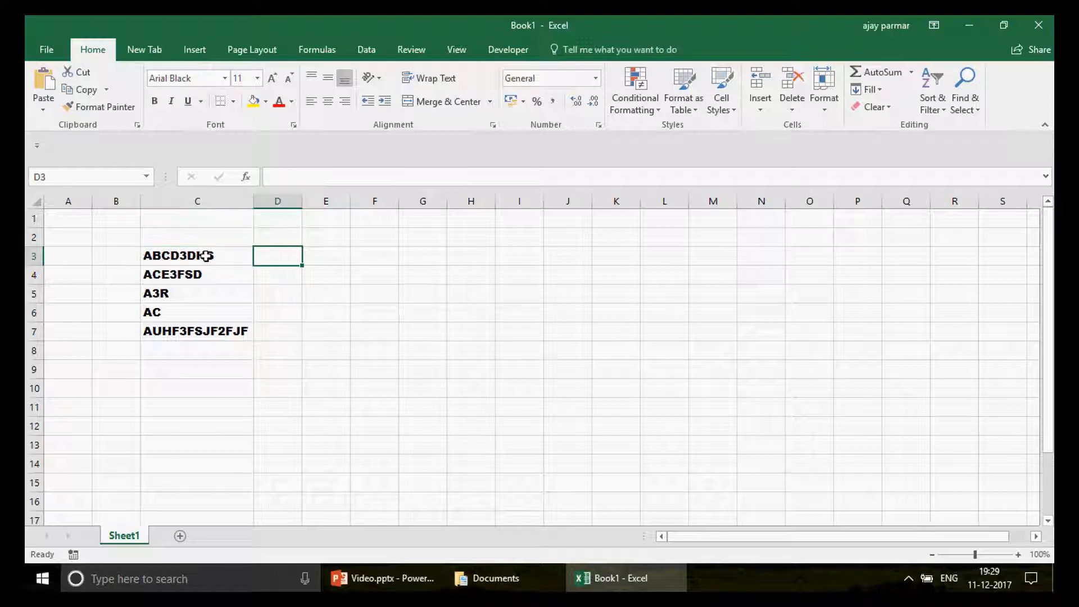
click(206, 255)
click(288, 255)
text(A)
key(Tab)
text(B)
key(Tab)
text(C)
key(Tab)
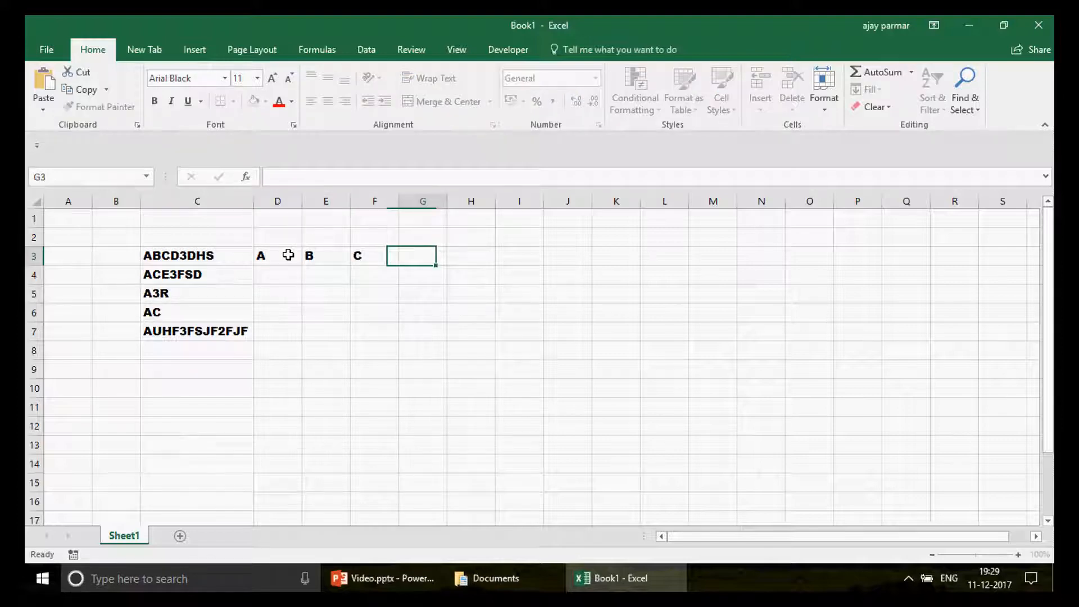
text(D)
key(Tab)
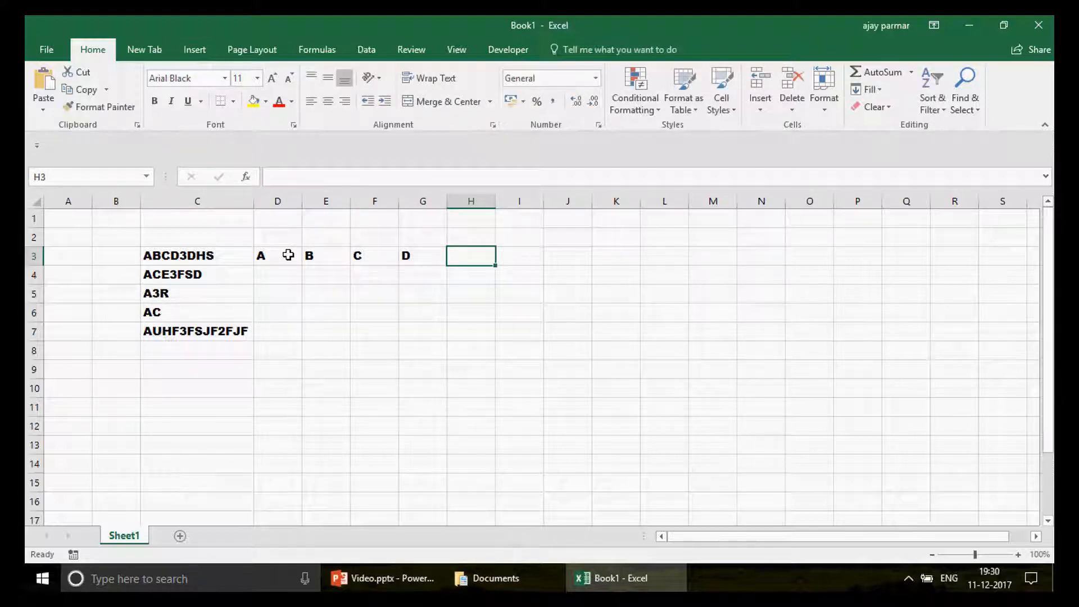
text(3)
key(Tab)
text(D)
key(Tab)
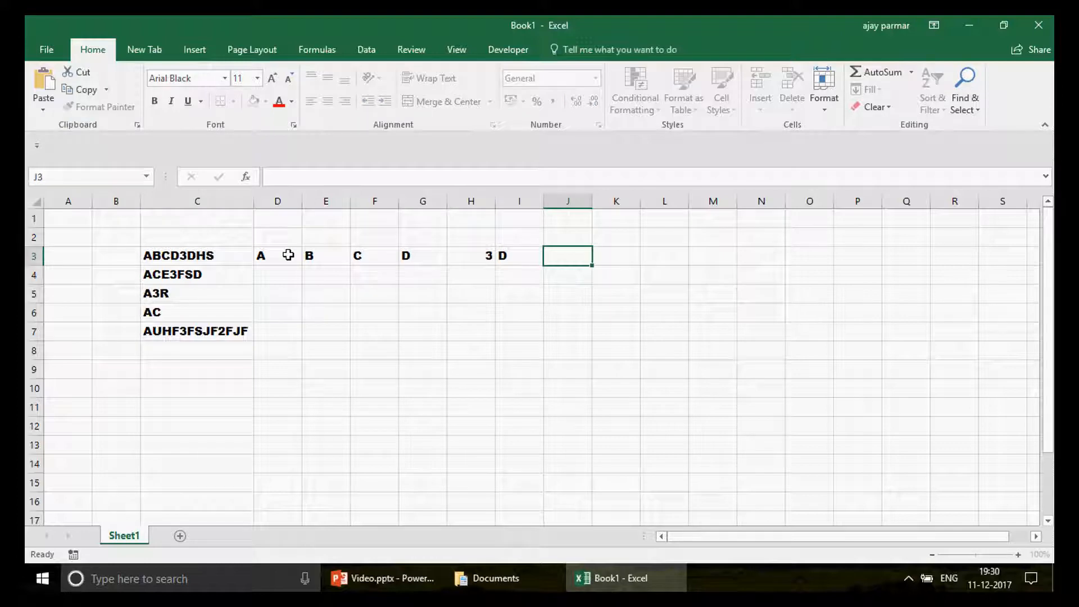
text(H)
key(Tab)
text(S)
key(Return)
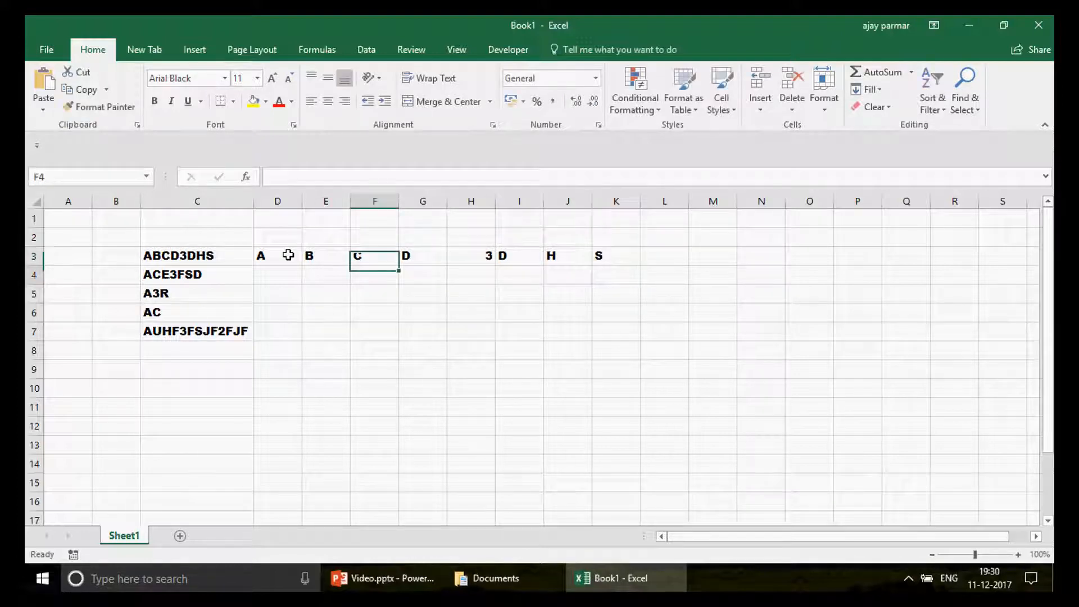
Clear the separated characters from cells D3 to K3.
key(Left)
key(Left)
click(288, 254)
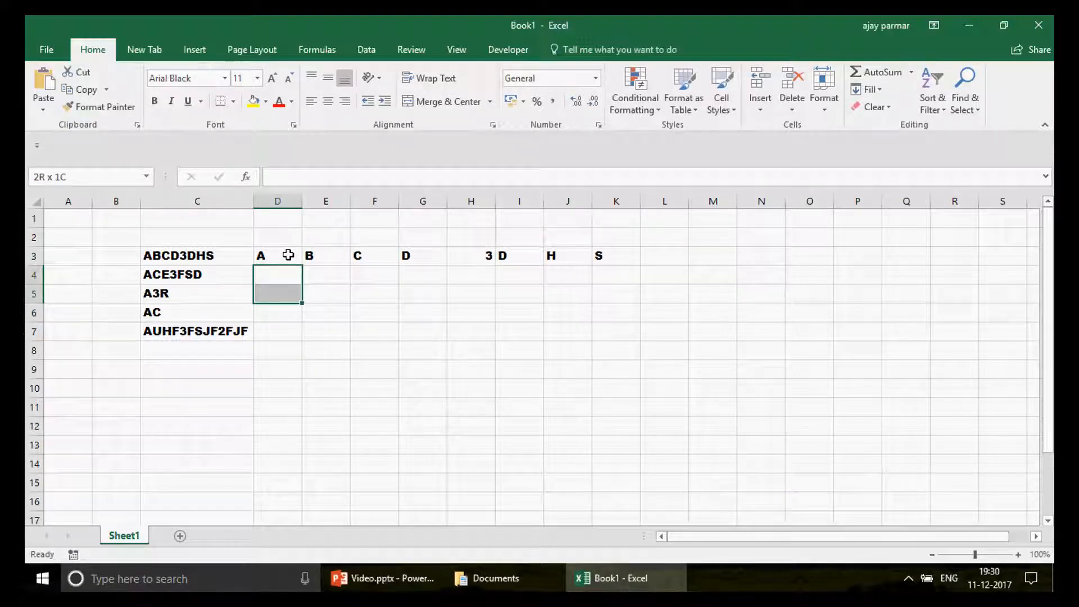
key(shift+Right)
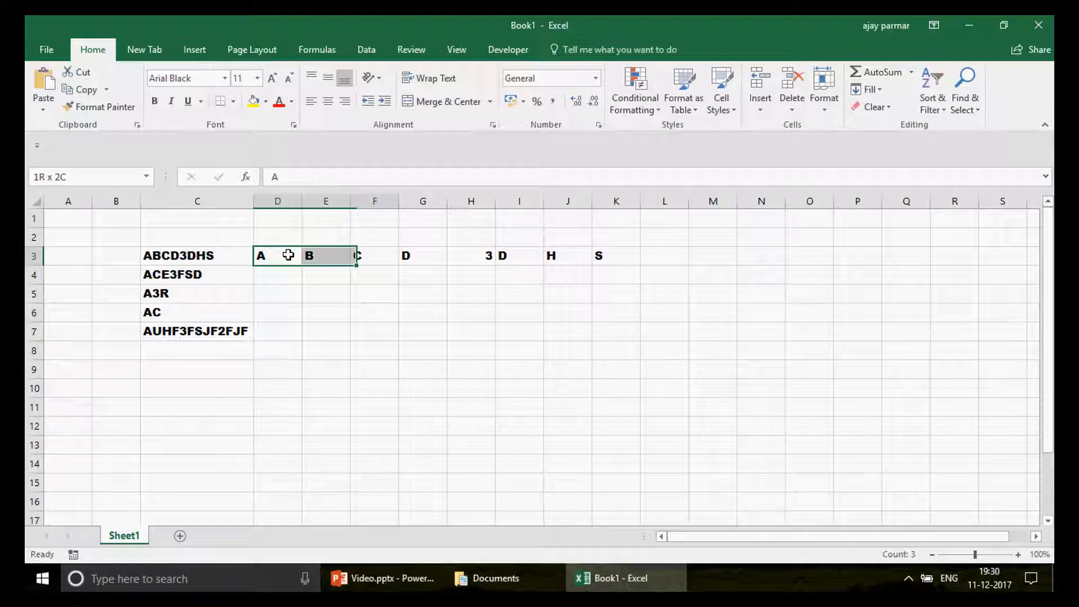
key(ctrl+shift+Right)
key(Delete)
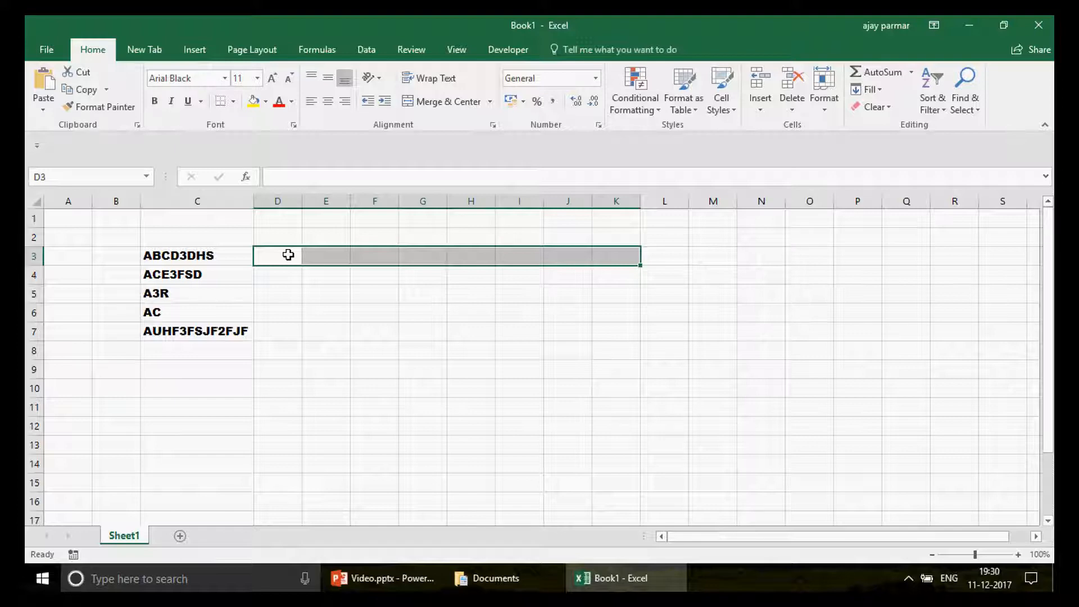
click(288, 255)
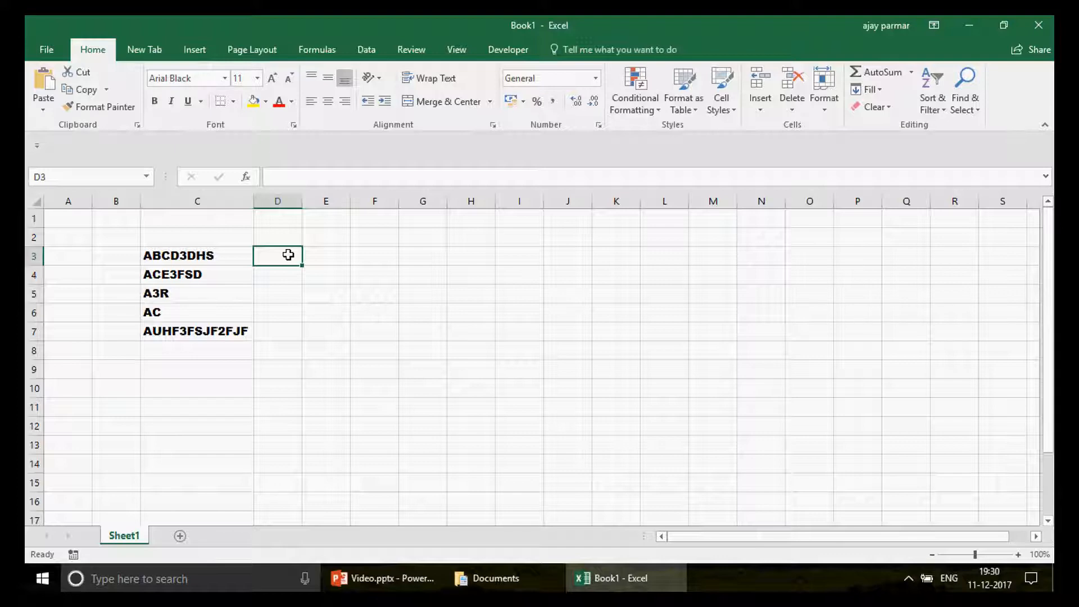
Widen column C slightly beyond its longest text string.
key(Down)
key(Down)
key(Left)
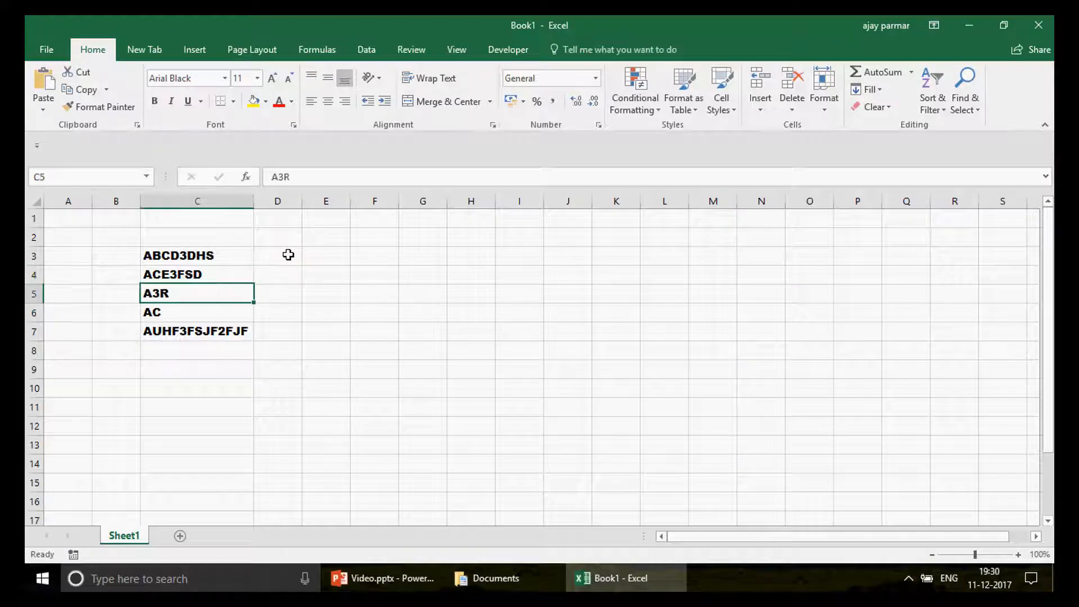
key(Up)
key(Up)
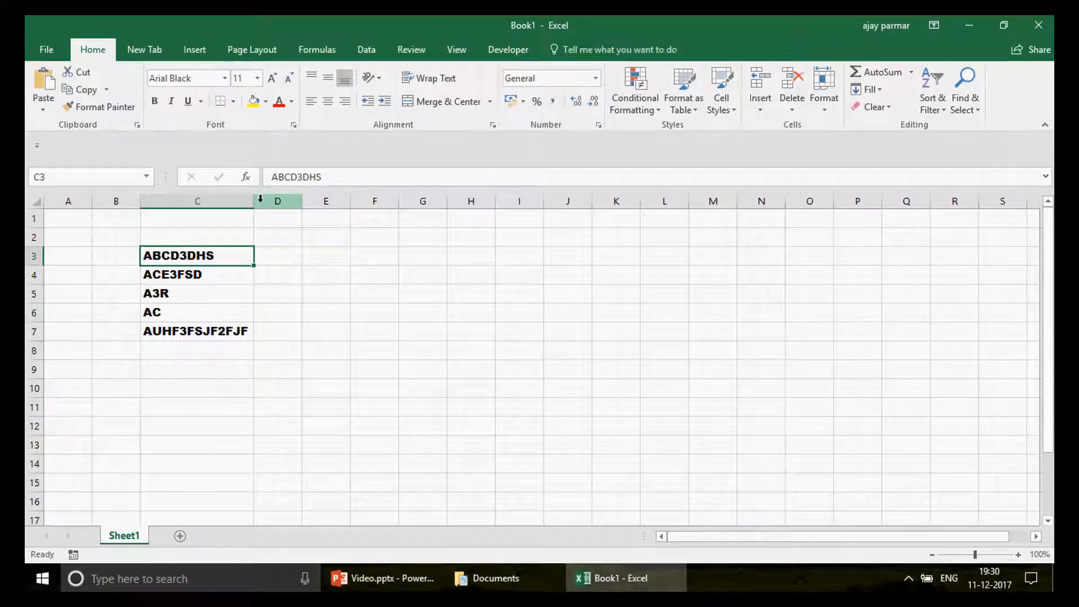
drag(254, 201, 274, 203)
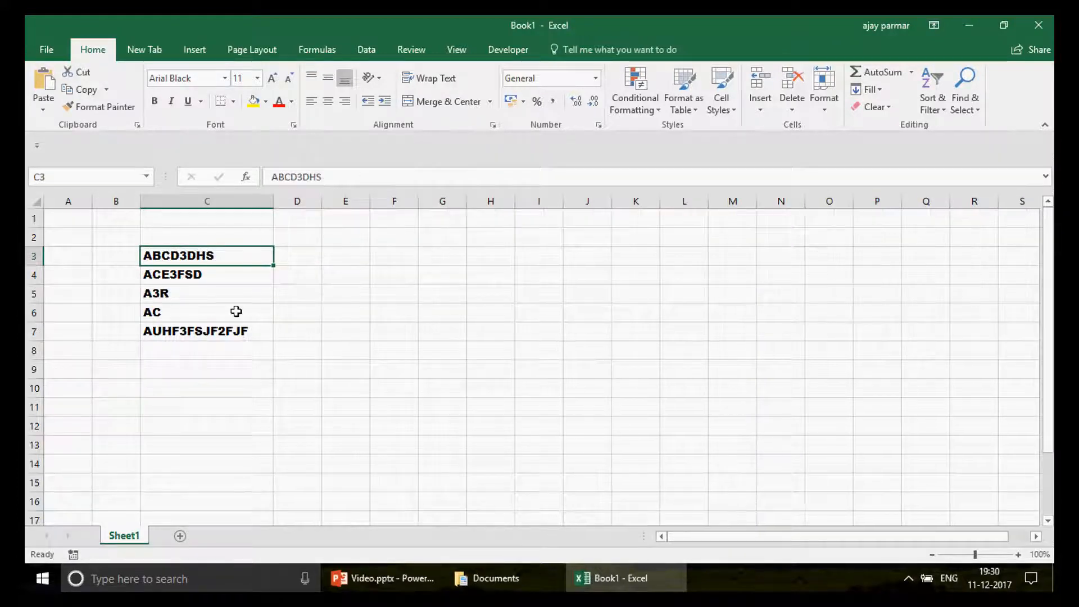
click(236, 311)
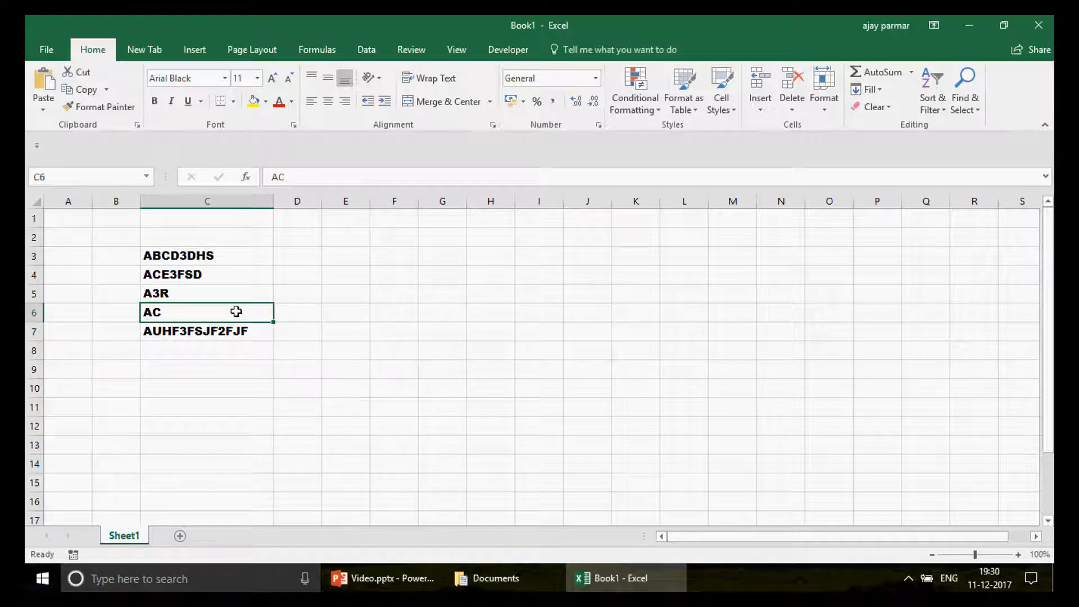
key(Up)
key(Down)
key(Down)
key(Down)
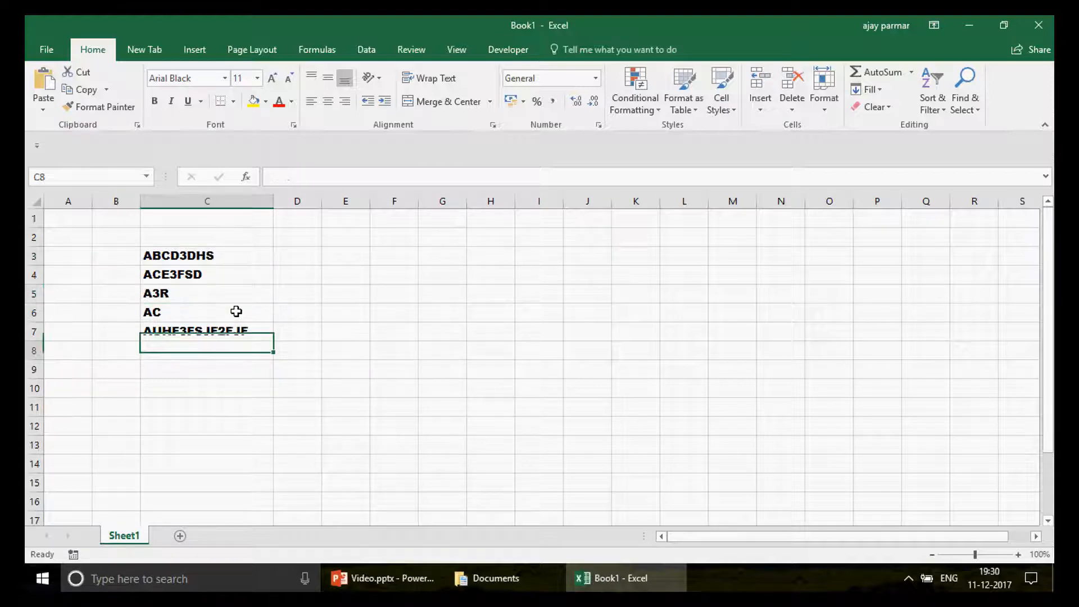
key(Up)
key(Up)
key(Up)
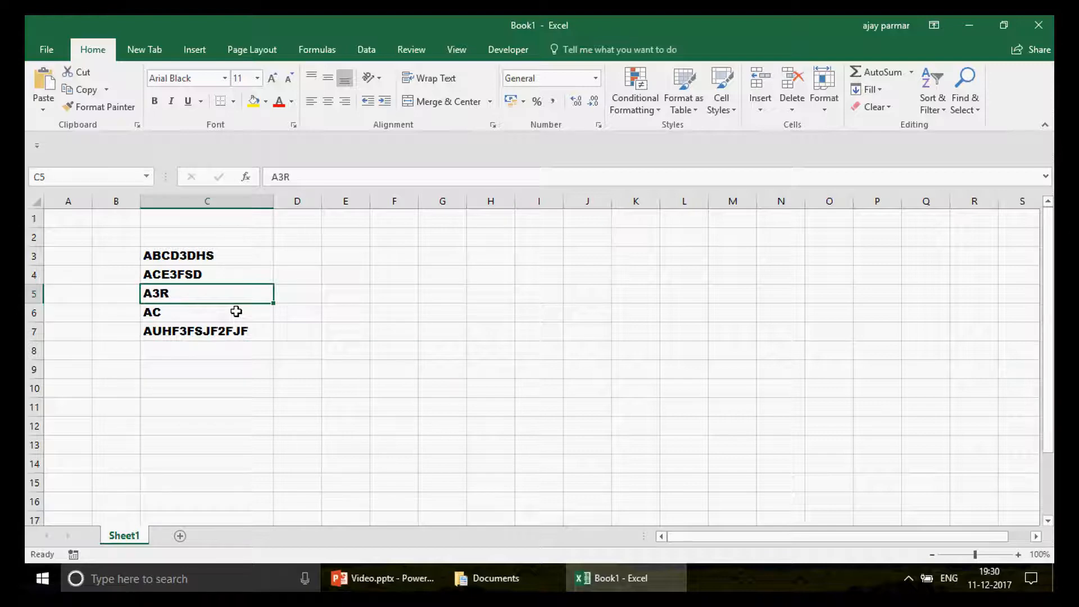
key(Up)
key(Up)
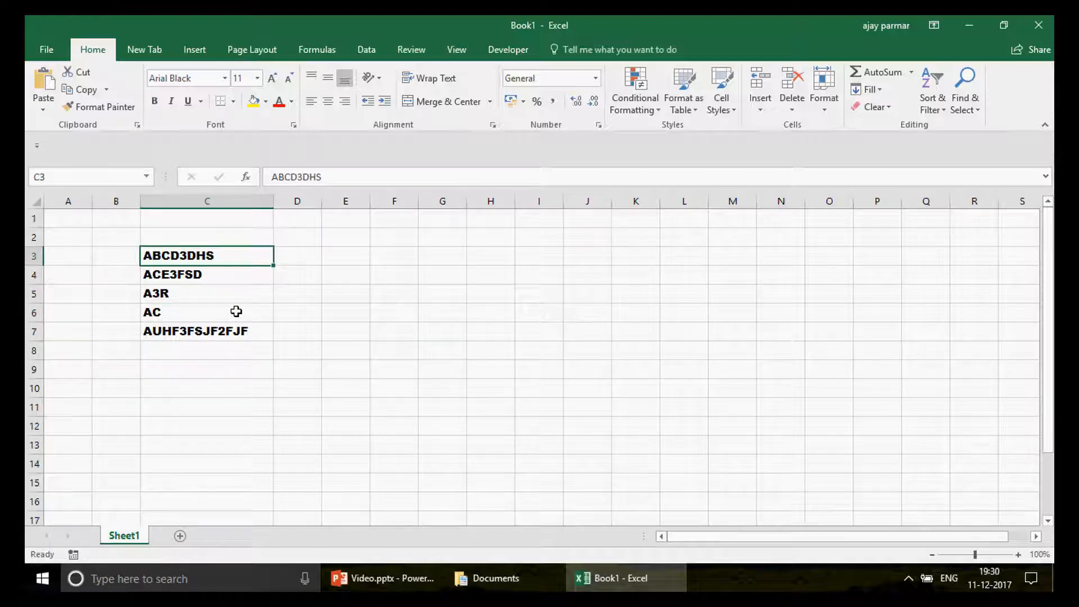
key(Down)
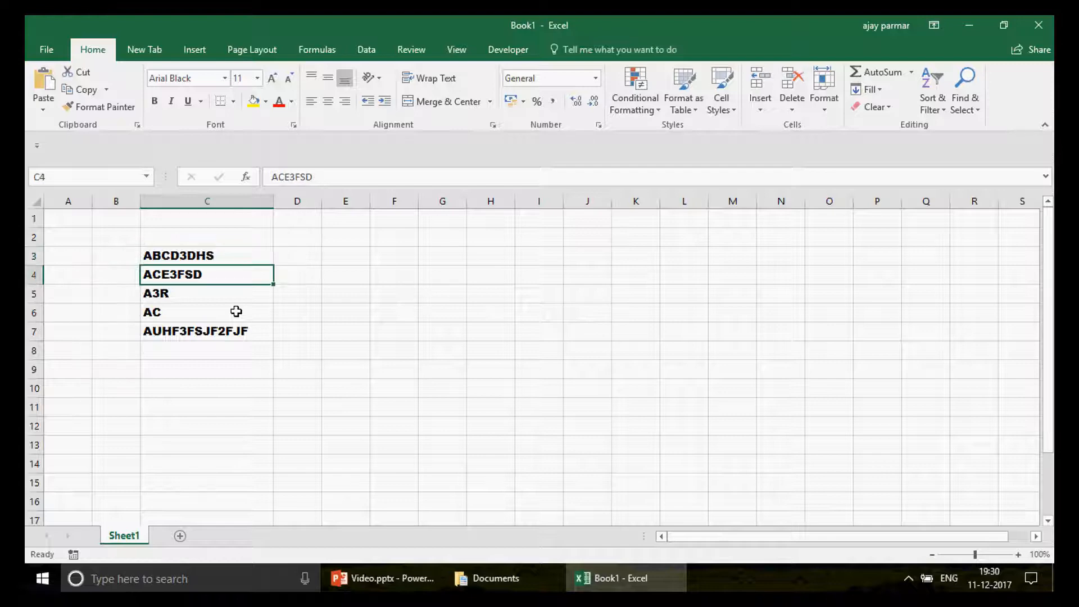
key(ctrl+Down)
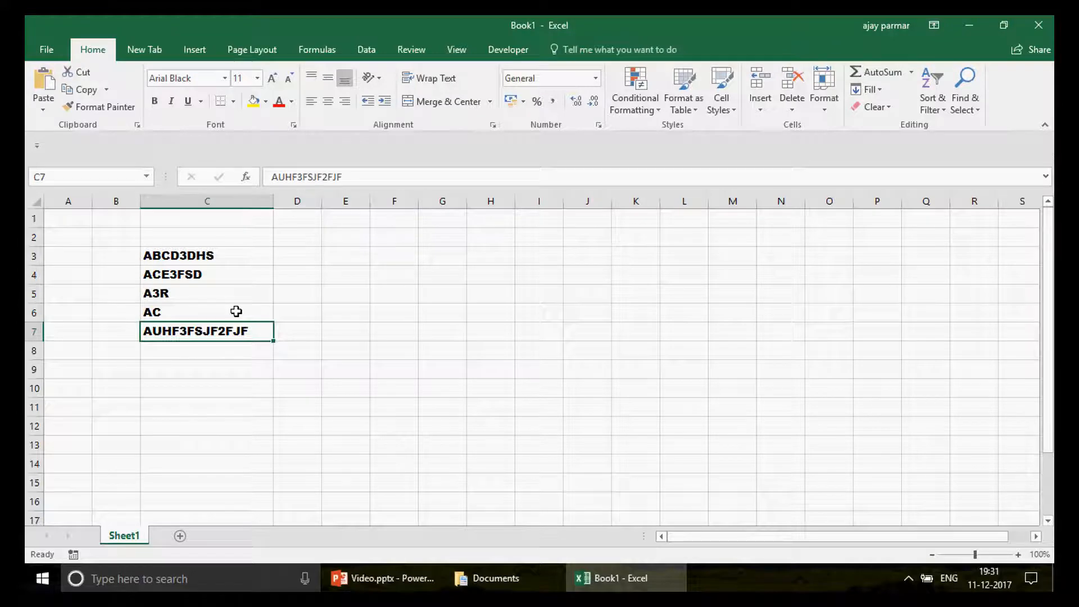
key(ctrl+Up)
click(236, 312)
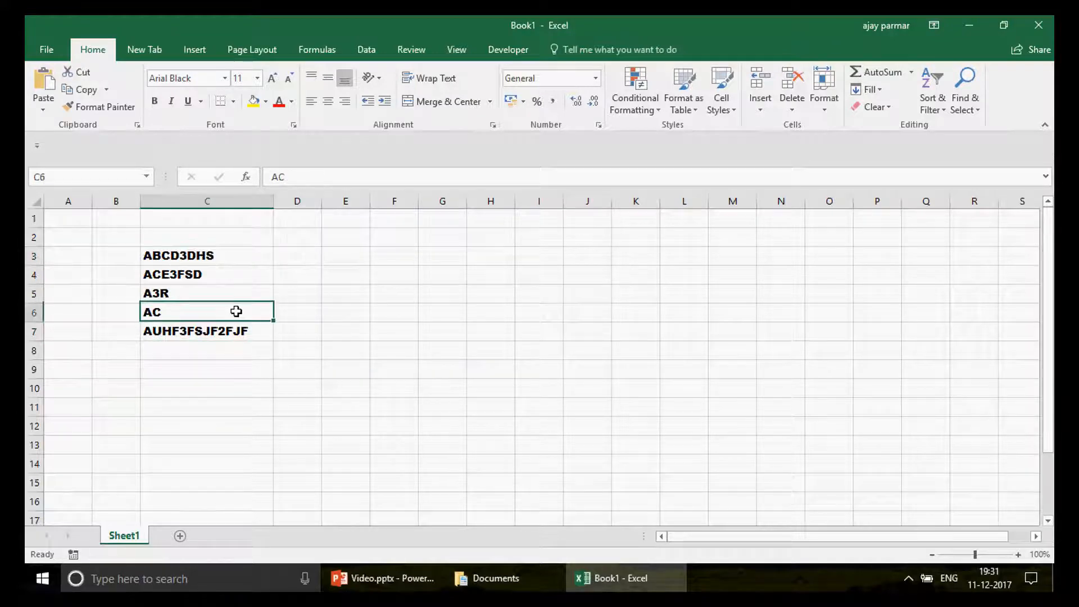
key(Down)
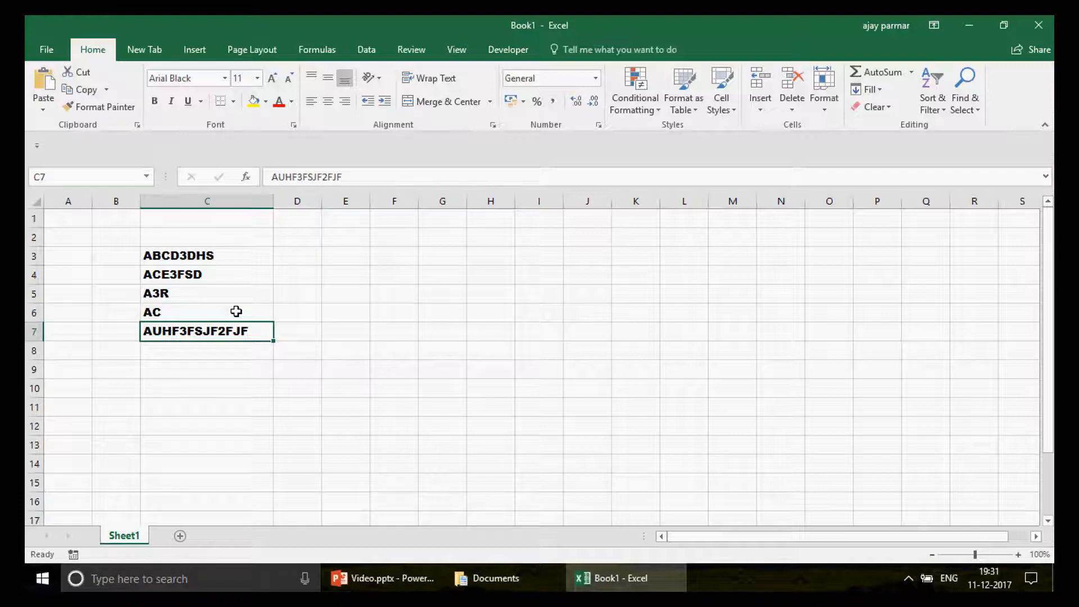
Highlight cell C3, containing ABCD3DHS, with a yellow fill.
click(299, 268)
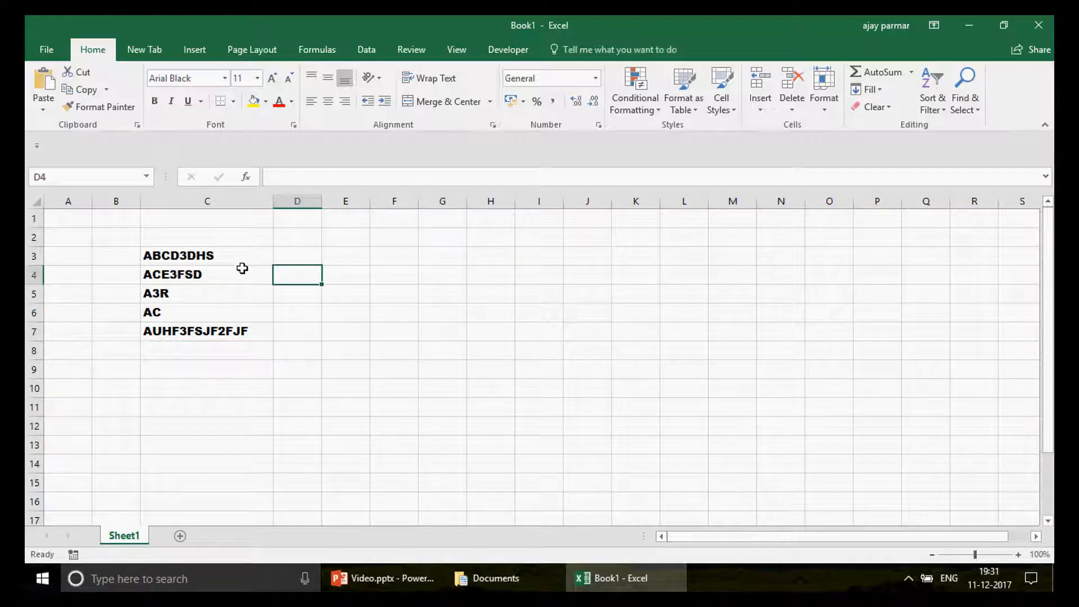
click(242, 268)
key(ctrl+shift+Down)
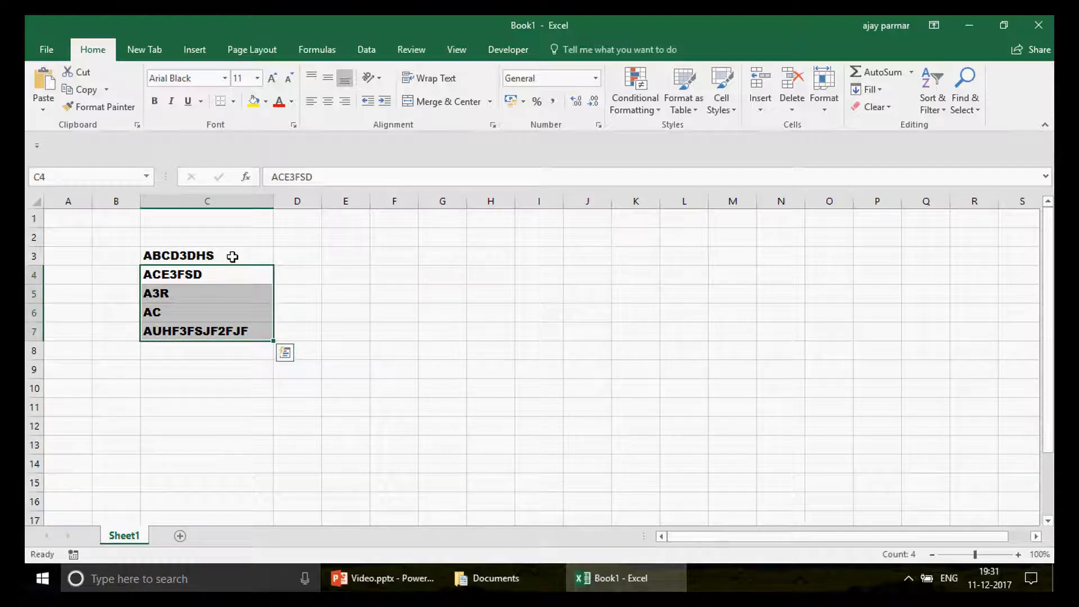
click(232, 256)
click(253, 101)
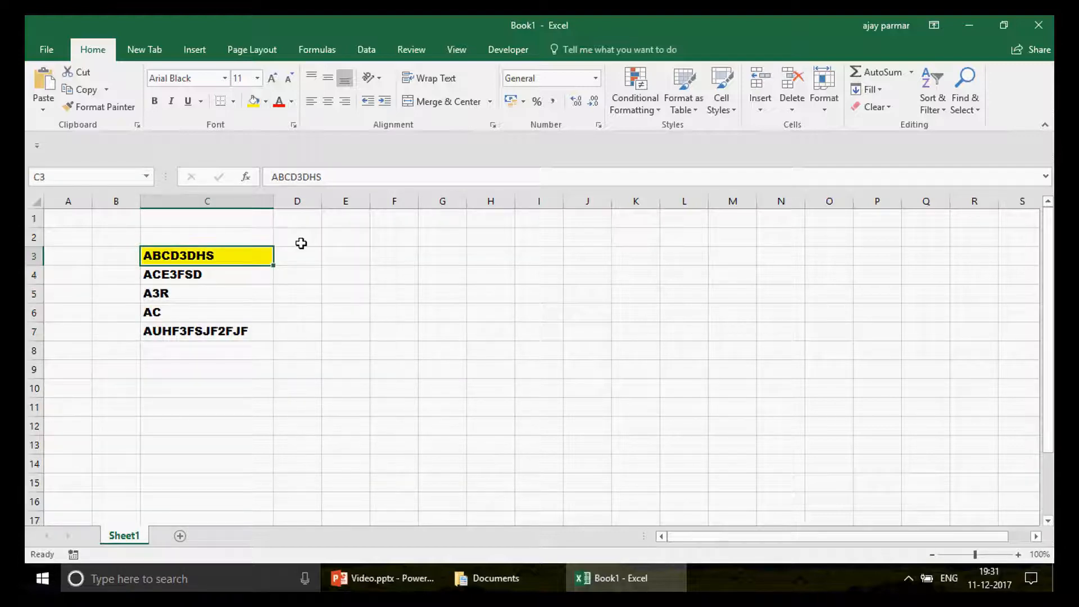
Enter a MID formula in D3 that extracts one character from C3, starting at position 1.
click(318, 255)
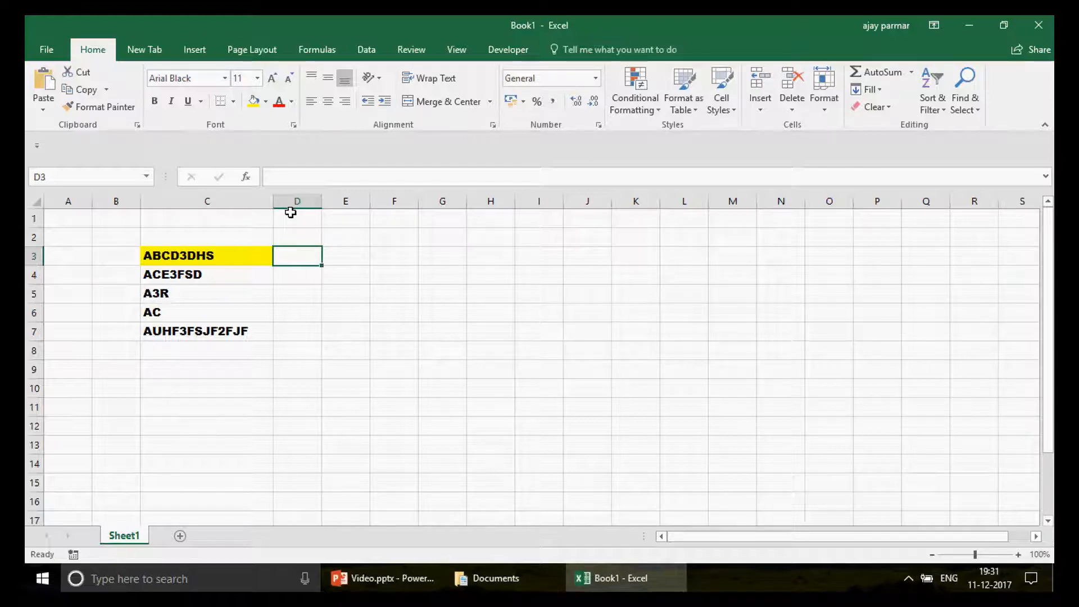
text(=MI)
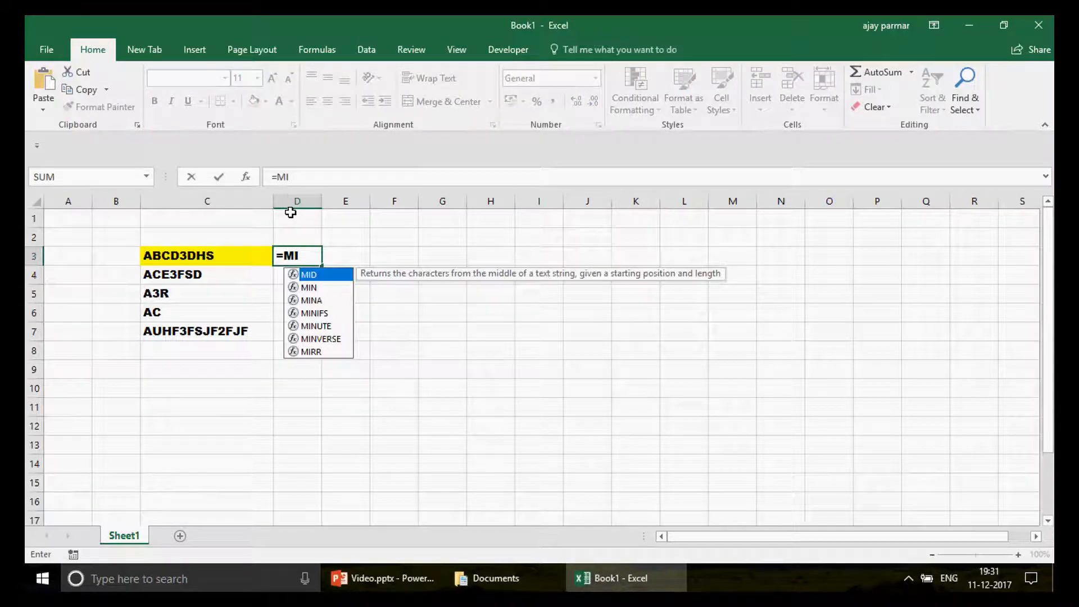
text(D)
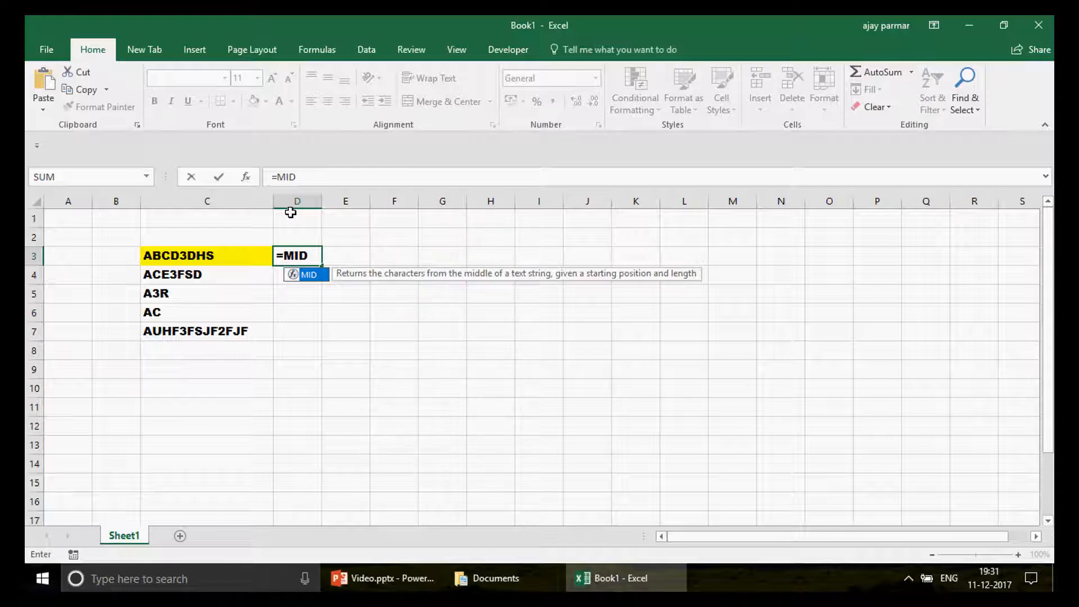
text(()
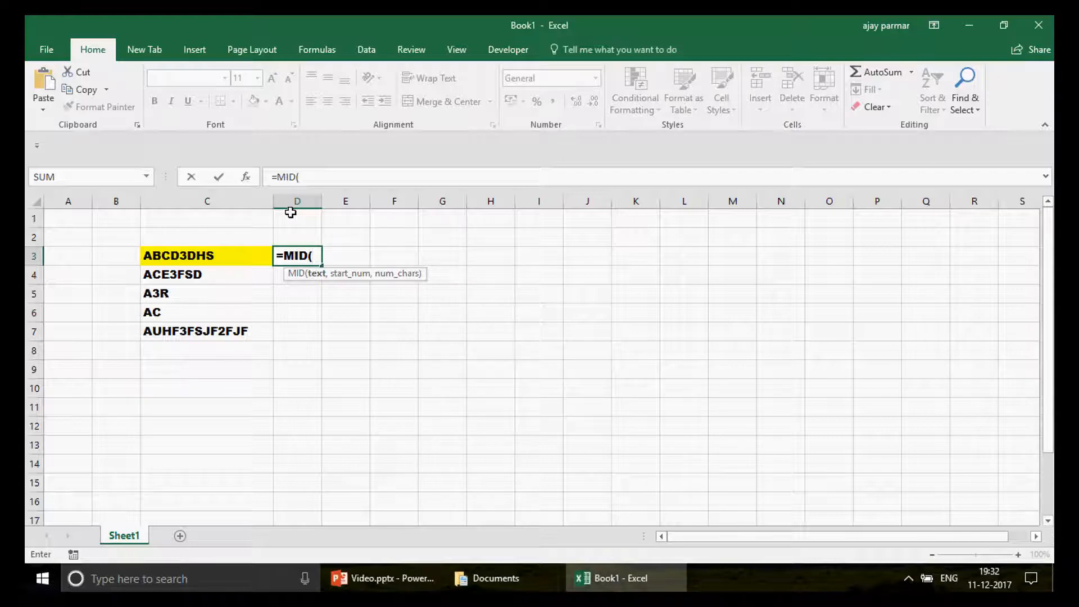
click(231, 255)
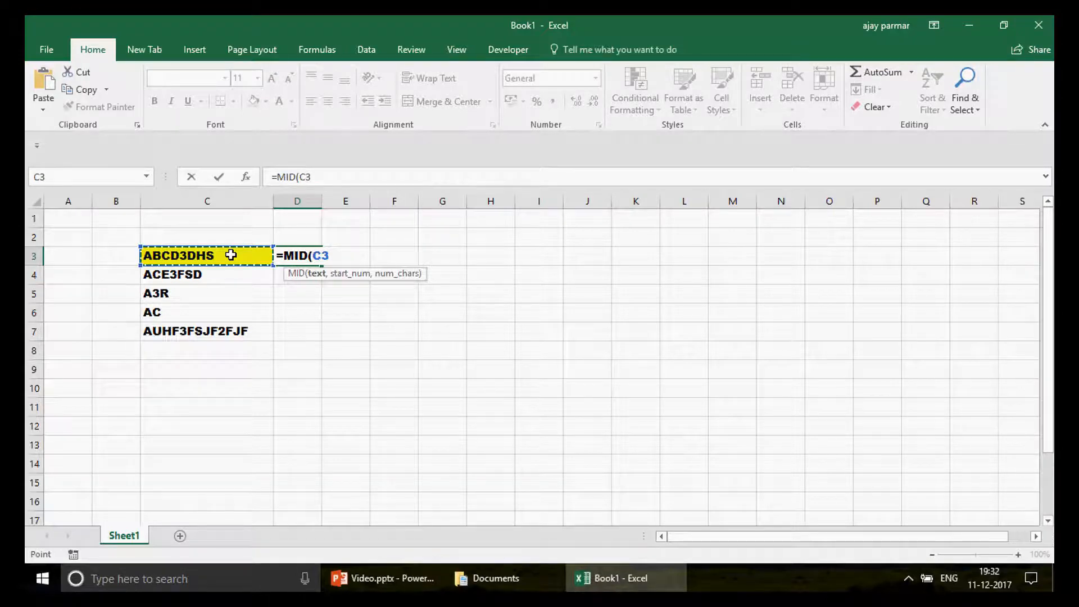
text(,)
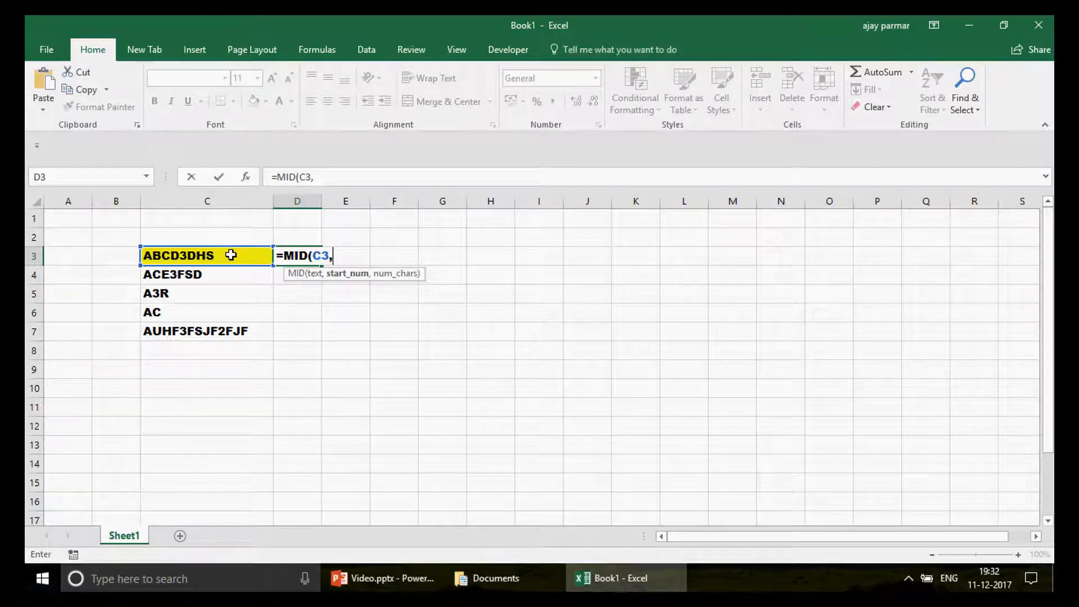
text(1,)
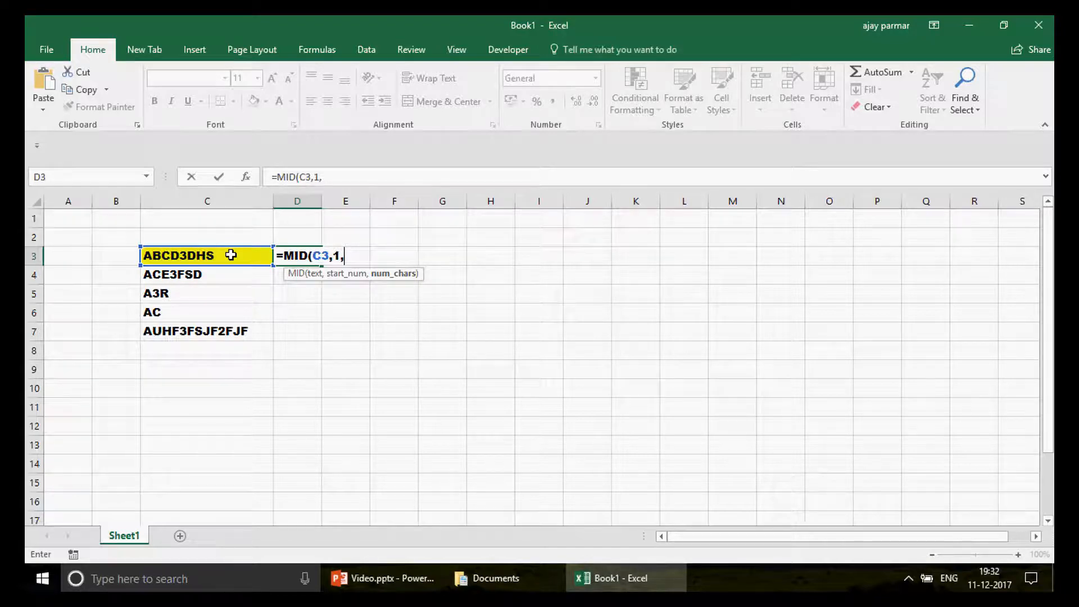
text(1)
key(Return)
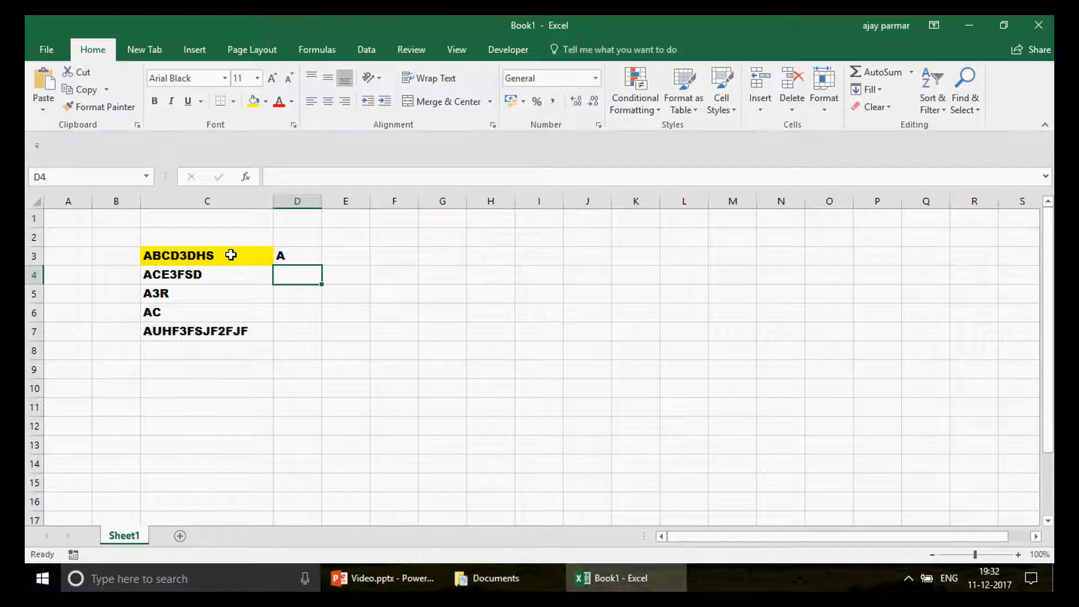
Enter a MID formula in E3 that extracts one character from C3, starting at position 2.
key(Up)
key(Right)
text(=)
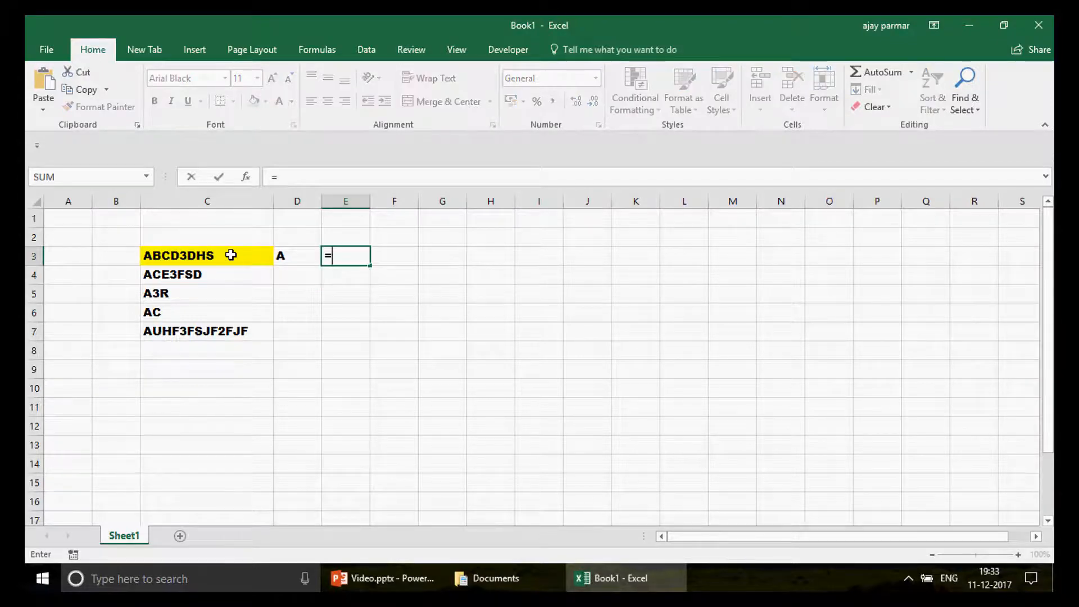
text(MID()
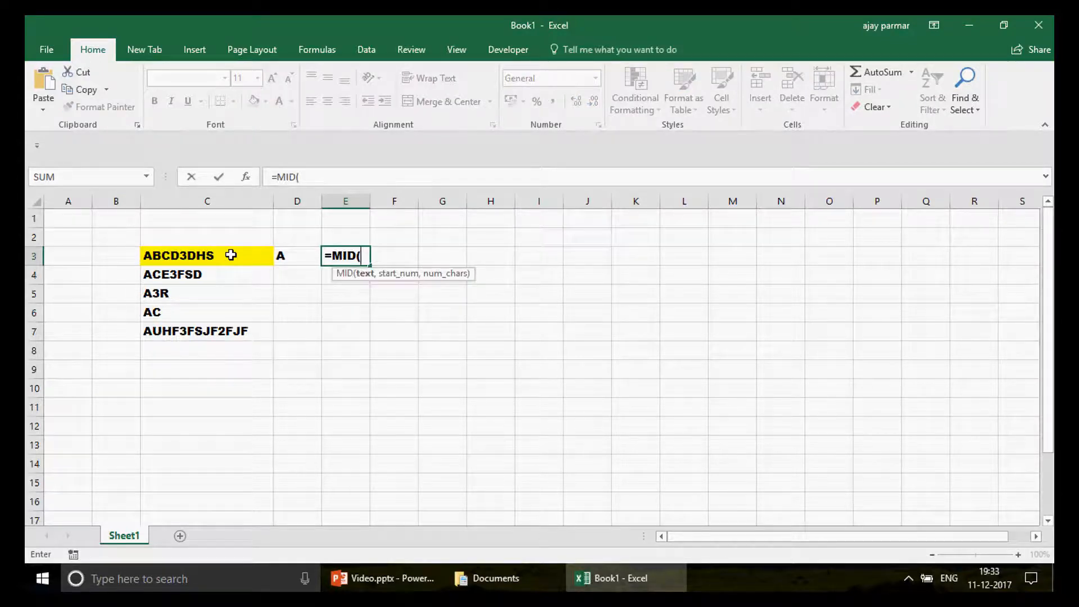
click(193, 256)
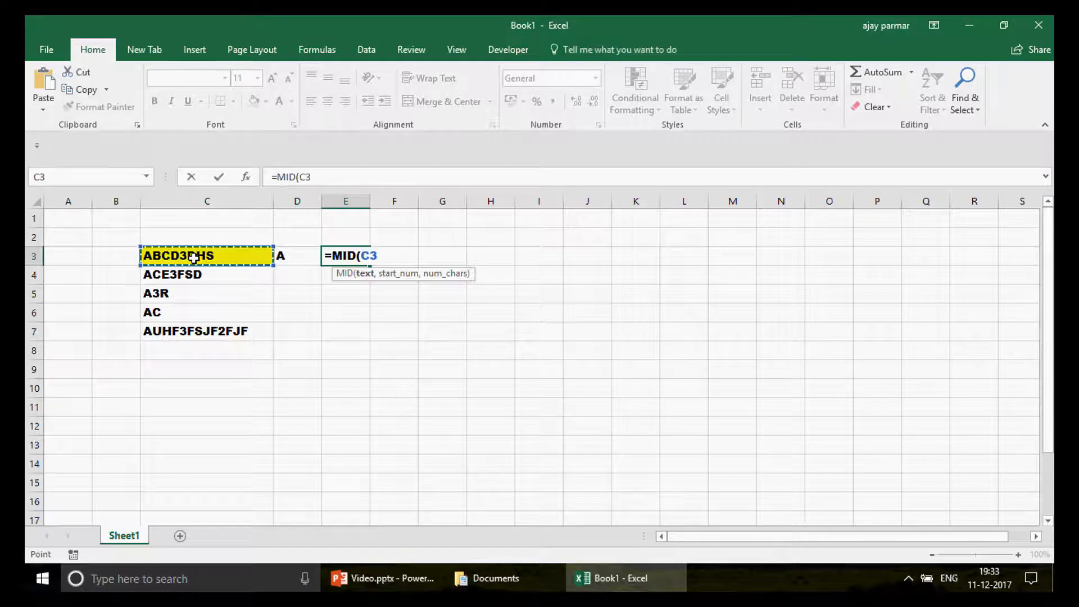
text(,)
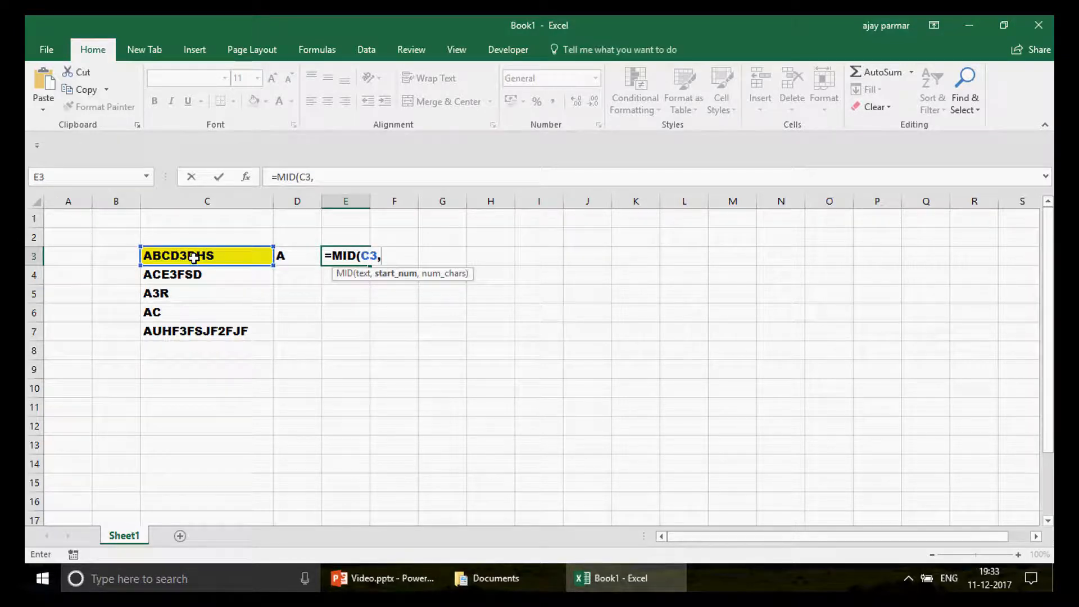
text(2,1)
key(Return)
key(Up)
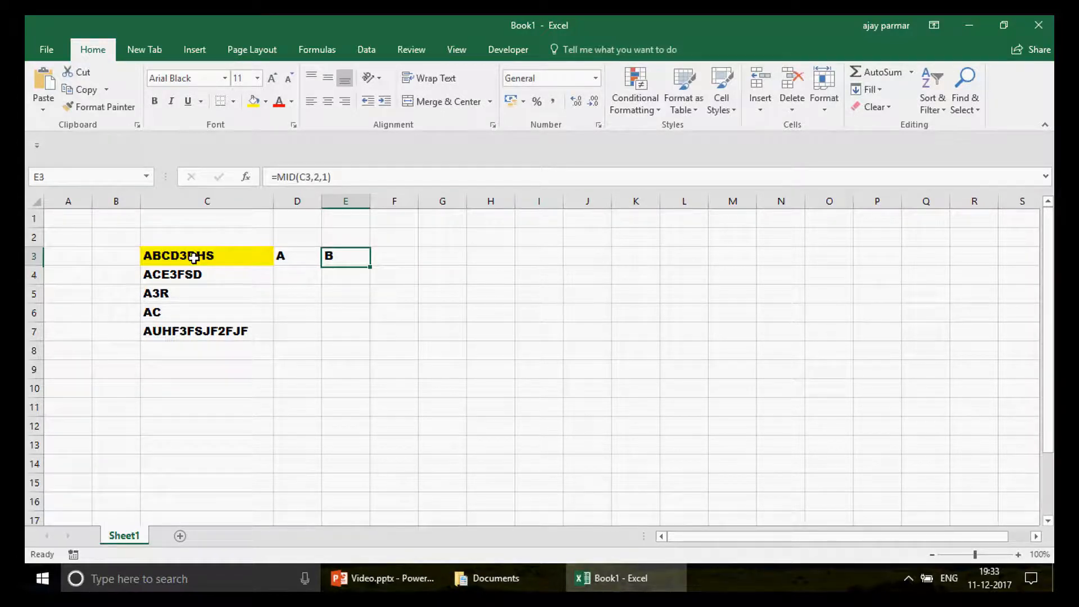
Enter a MID formula in F3 that extracts two characters from C3, starting at position 3.
key(Right)
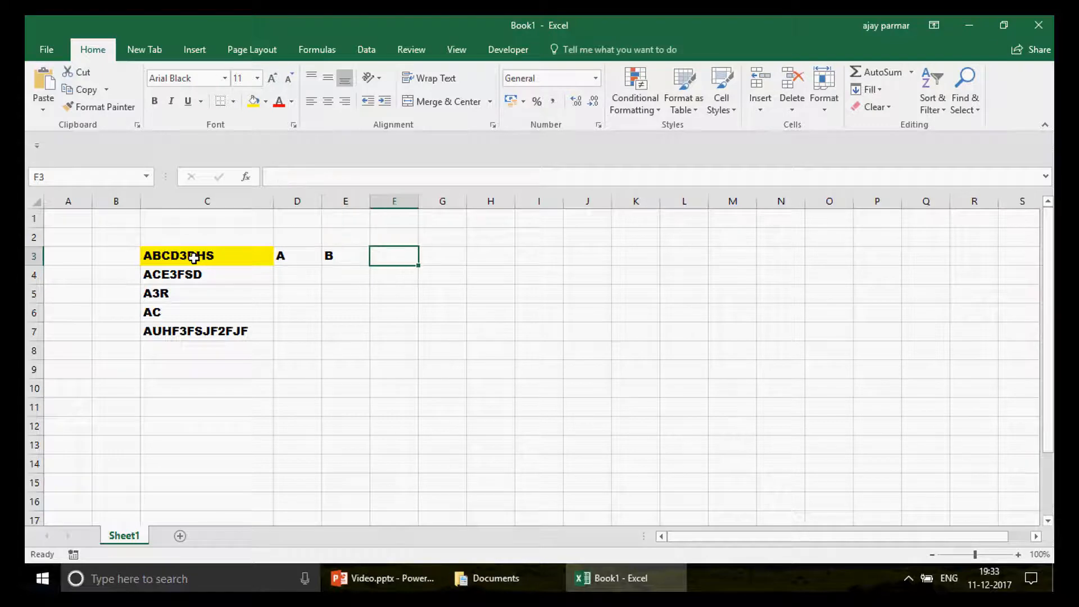
text(=MID)
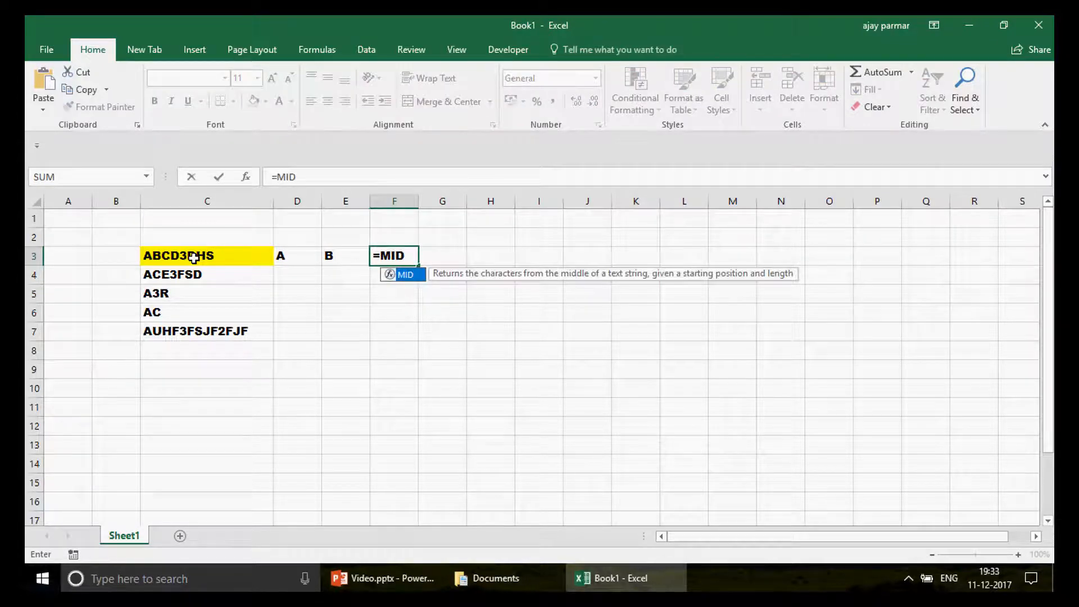
text(()
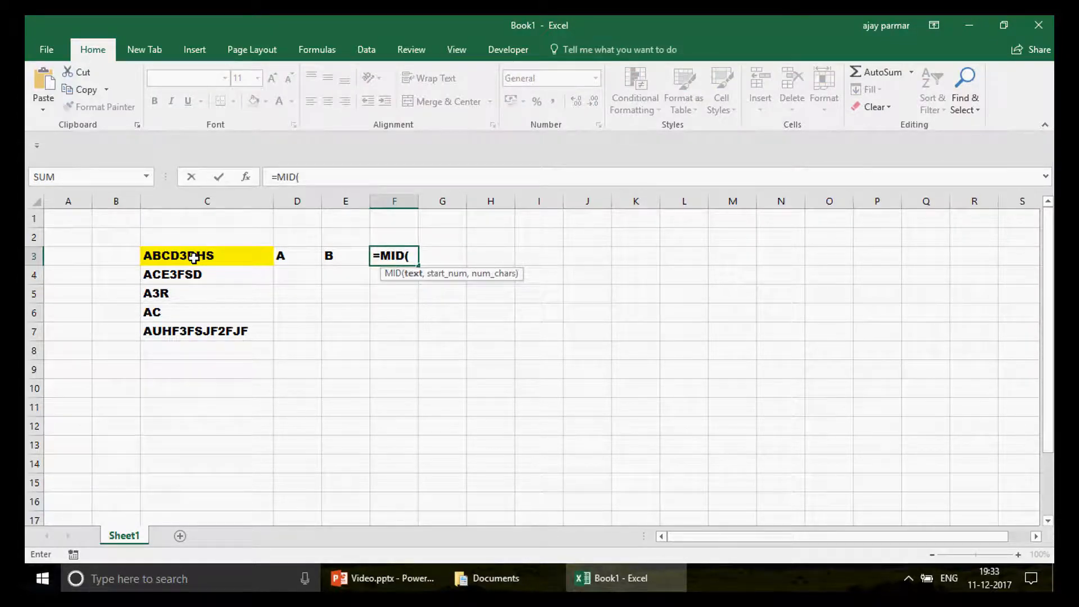
click(194, 258)
text(,)
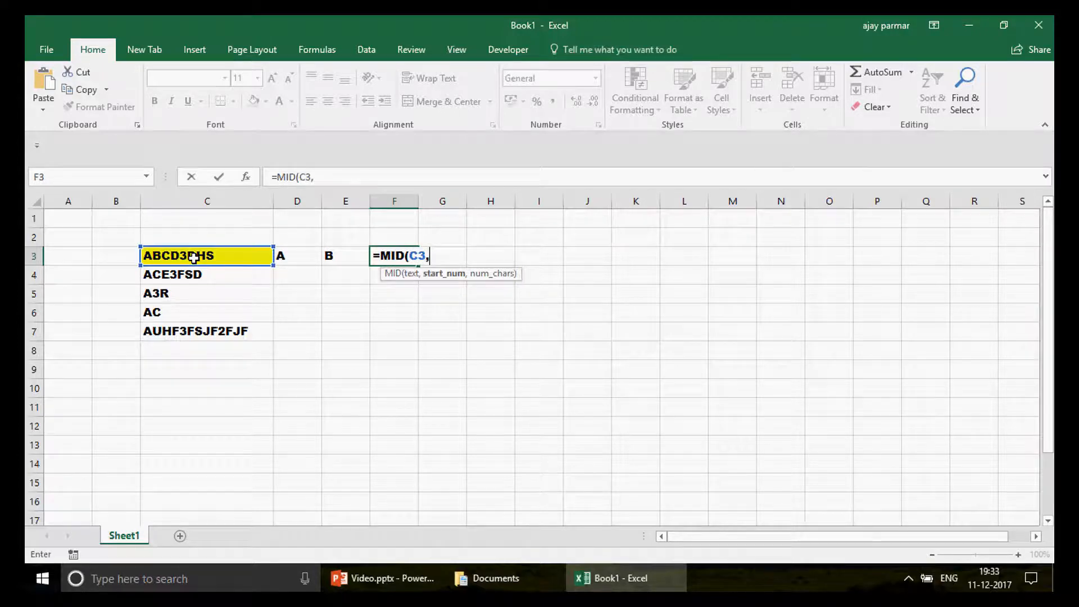
text(3,)
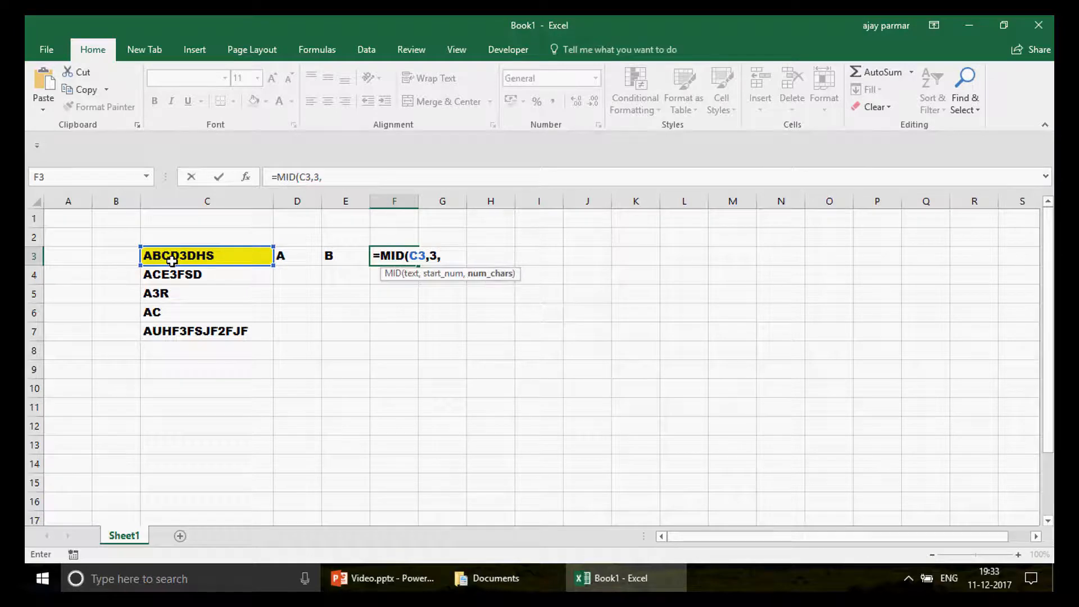
text(1)
key(BackSpace)
text(2)
key(Return)
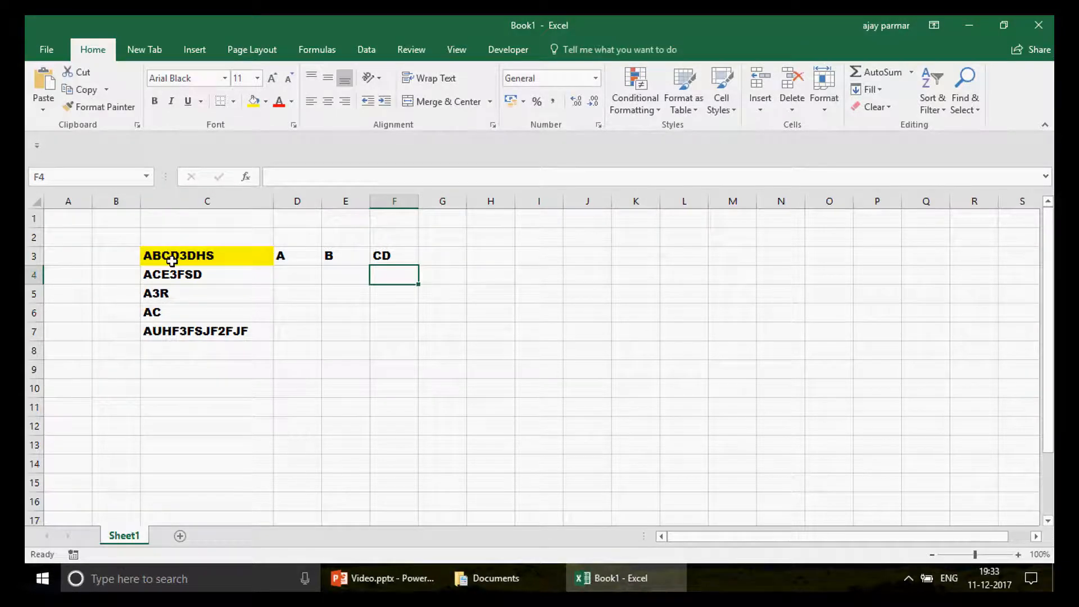
Change the number of characters in F3's MID formula to 1.
key(Up)
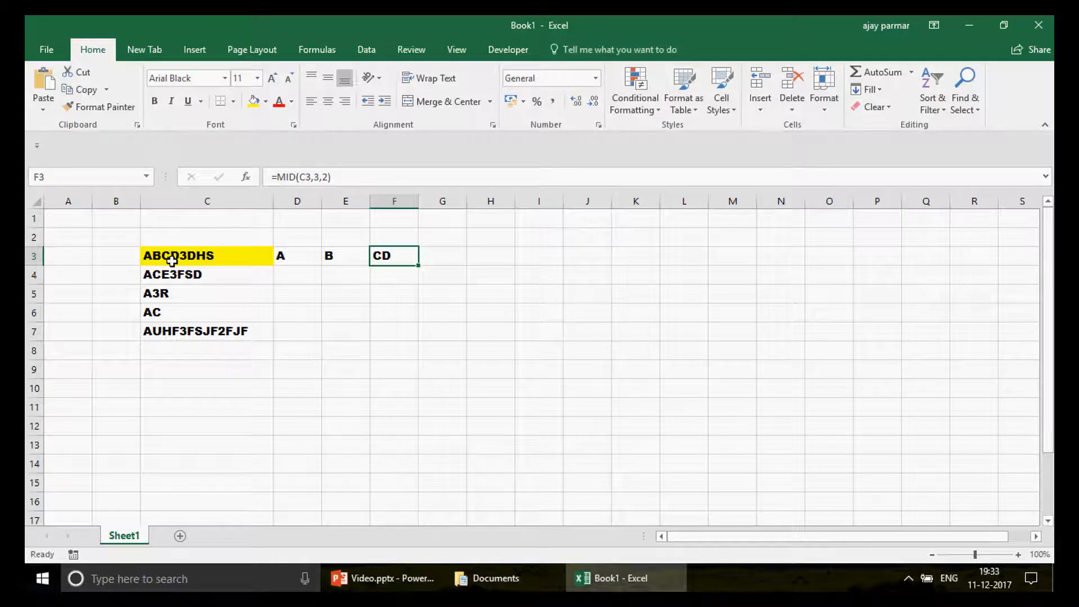
click(330, 178)
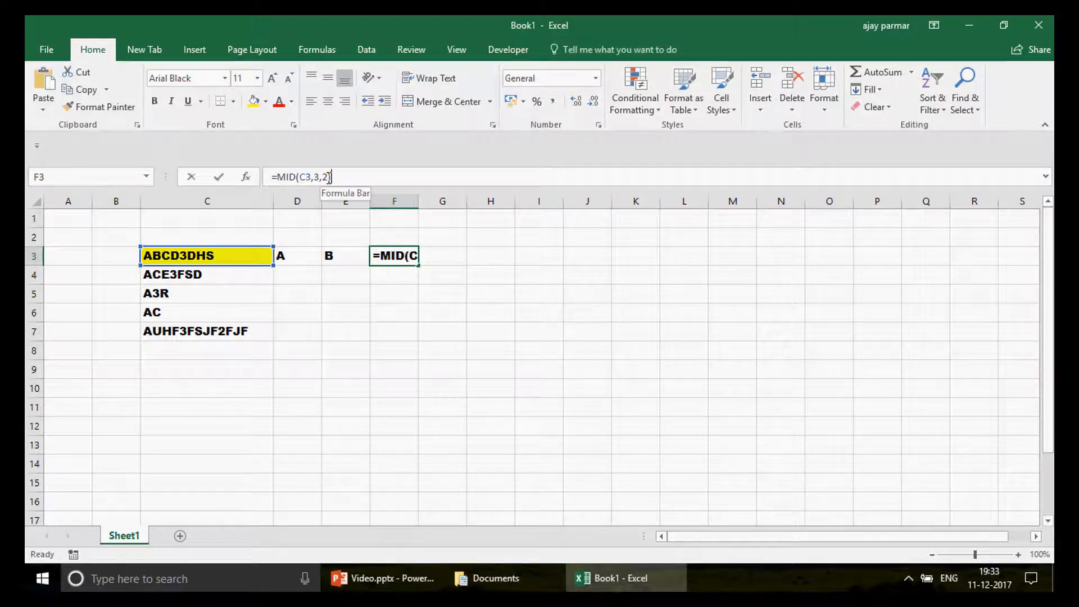
key(Left)
key(BackSpace)
text(1)
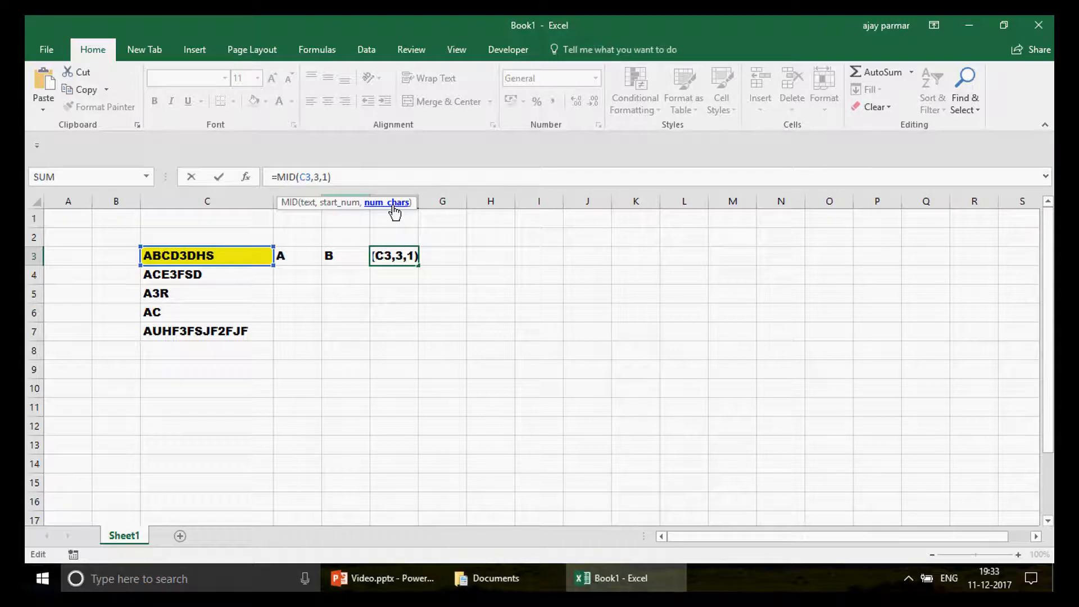
key(Return)
key(Up)
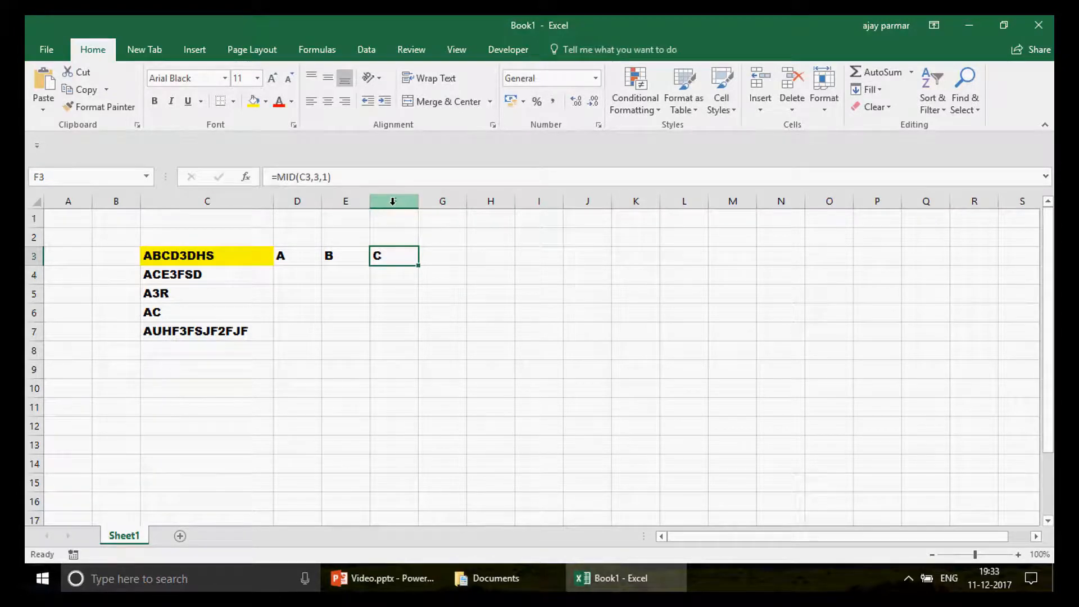
Enter a MID formula in G3 that extracts one character from C3, starting at position 4.
key(Right)
text(=MID)
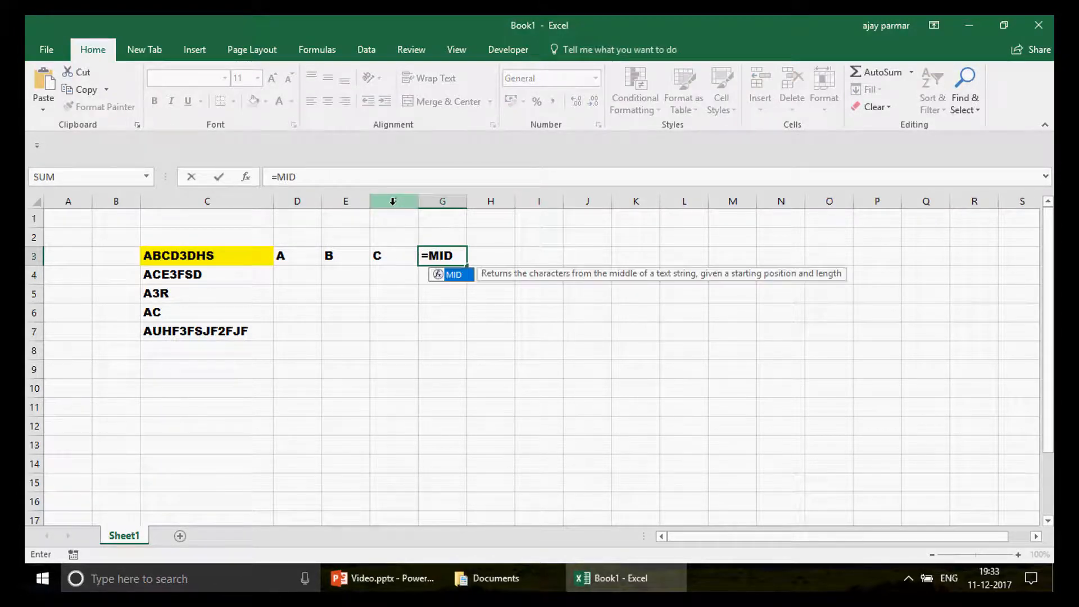
text(()
click(211, 258)
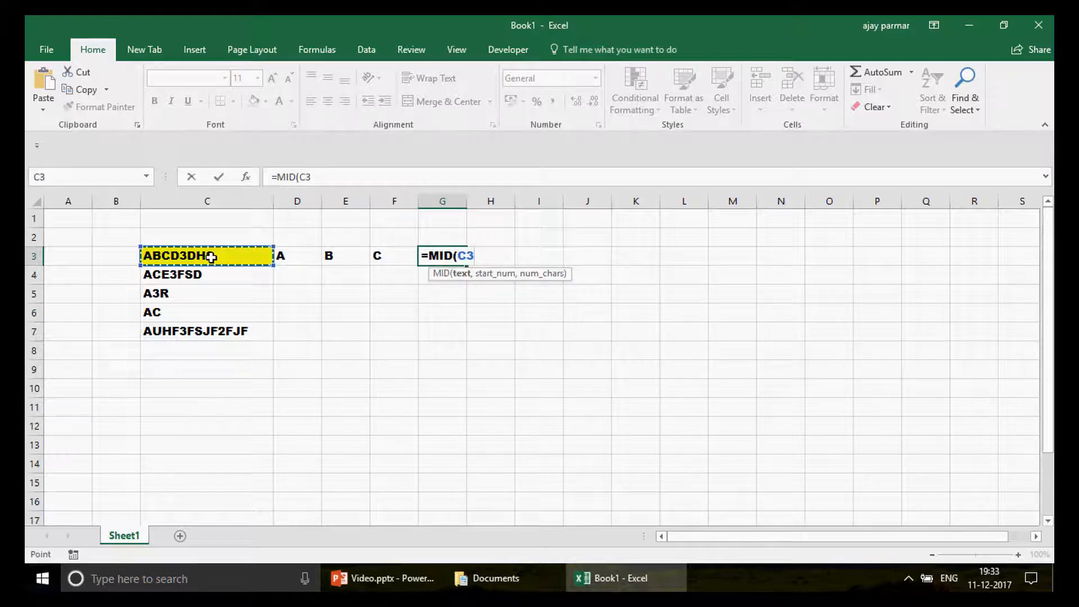
text(,)
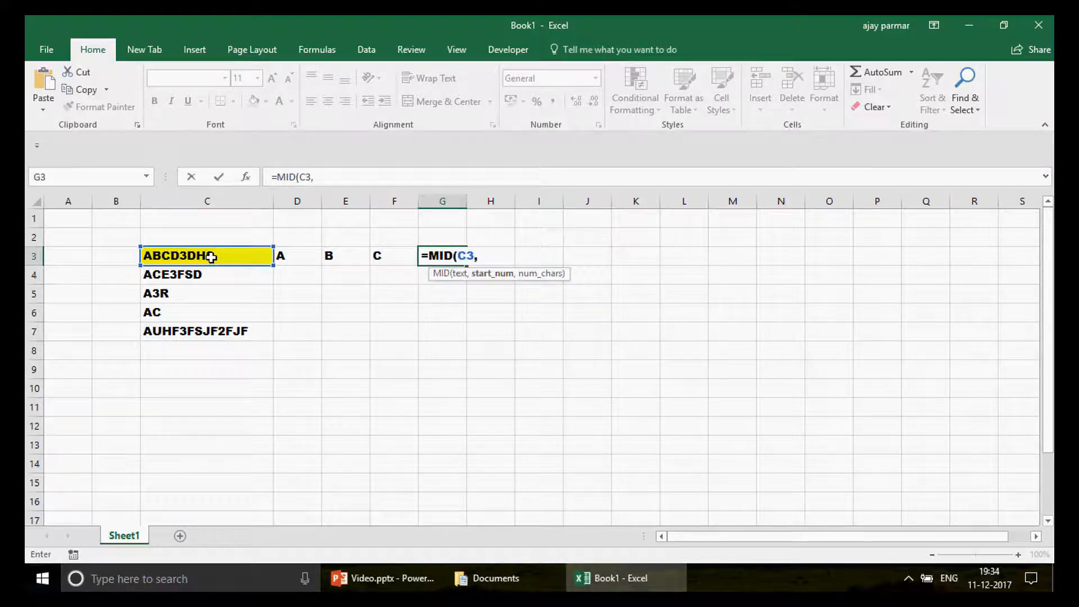
text(4,1))
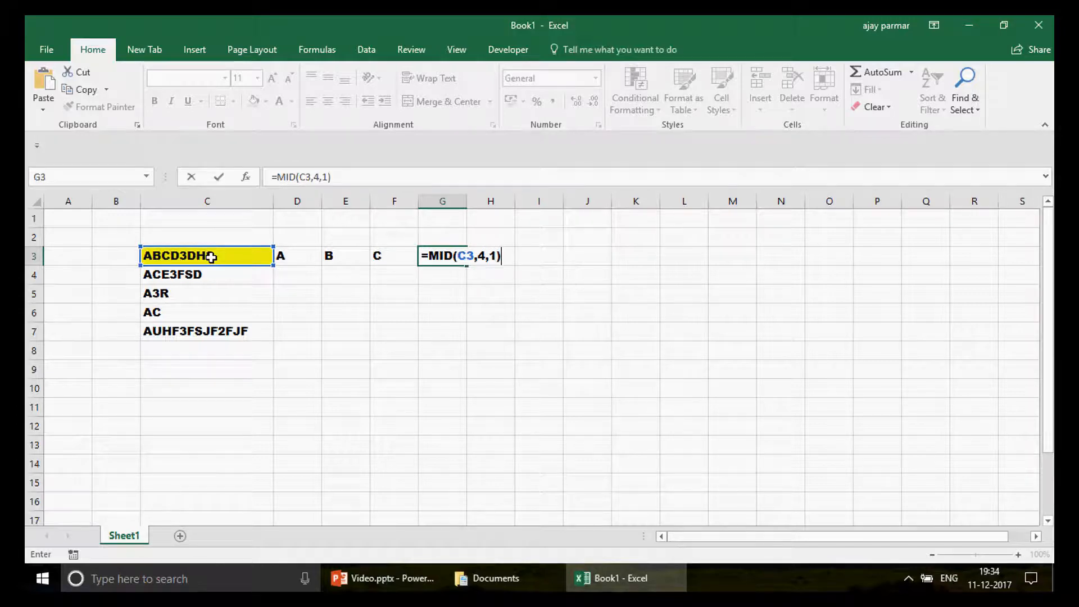
key(Return)
key(Up)
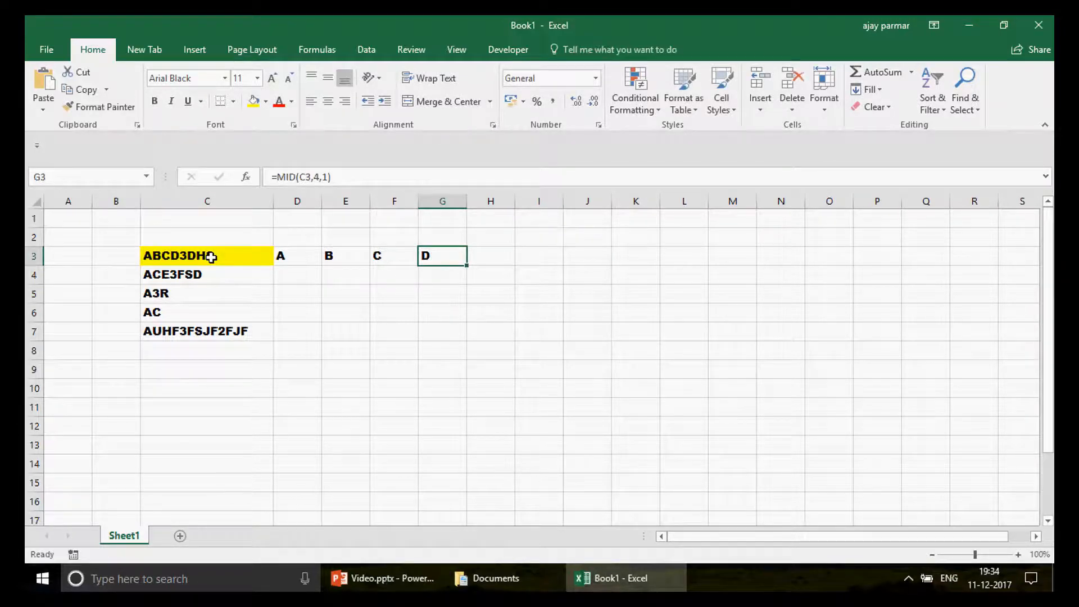
Review the source text in C3, the MID formulas in row 3 and the empty cells still needing formulas.
key(Right)
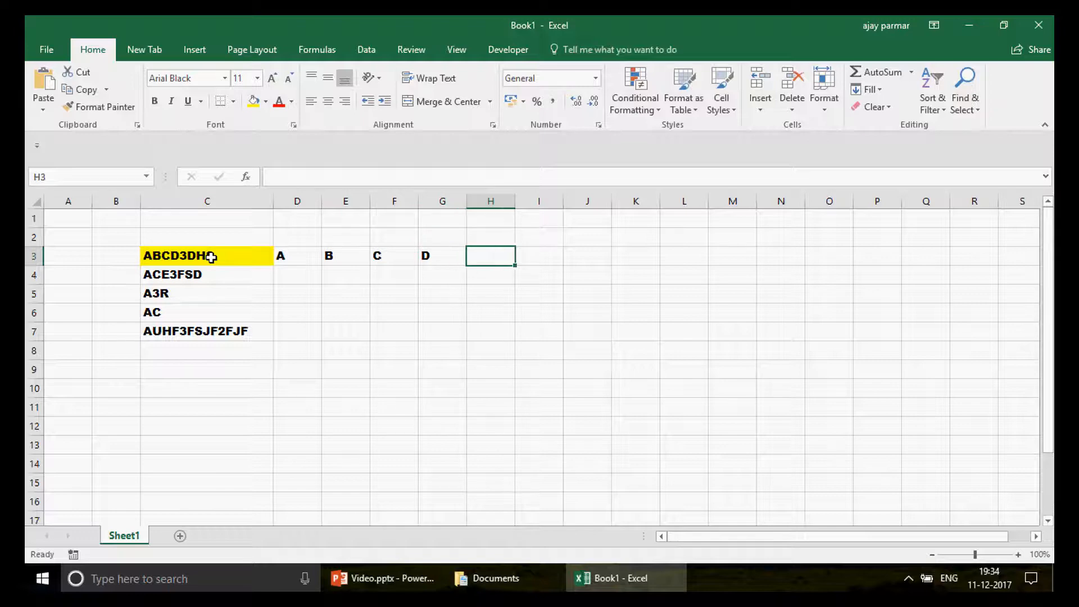
key(shift+Right)
key(shift+Right)
key(shift+Right)
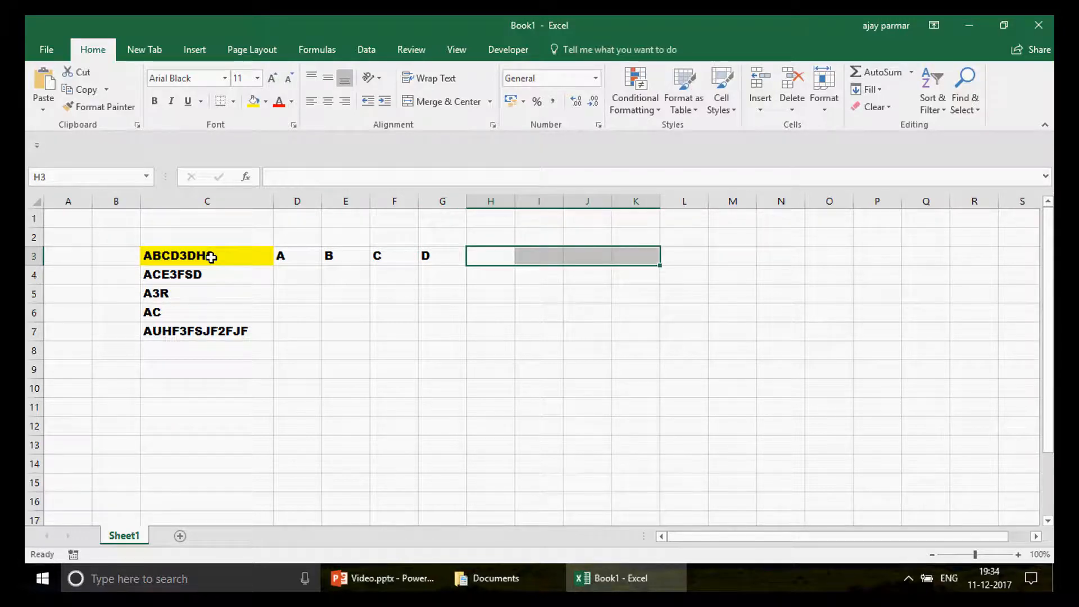
click(261, 255)
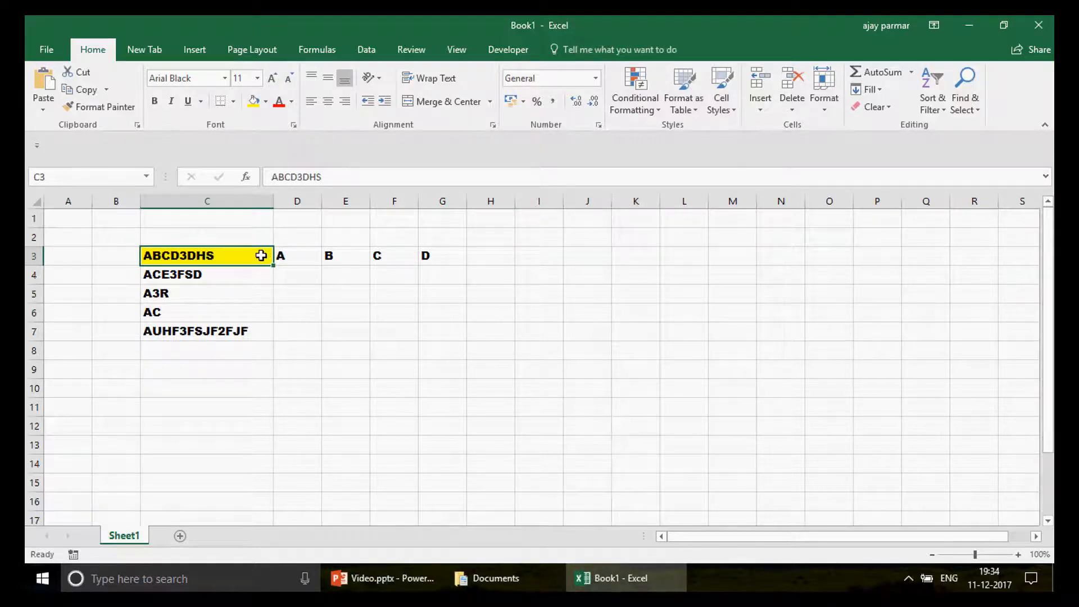
click(401, 256)
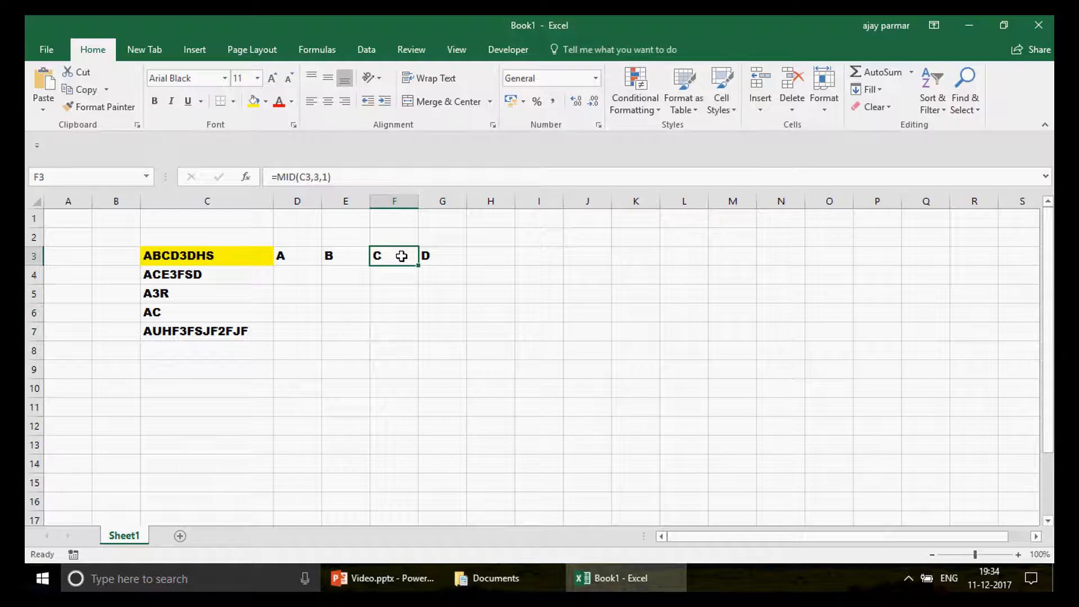
click(234, 257)
key(Right)
key(Right)
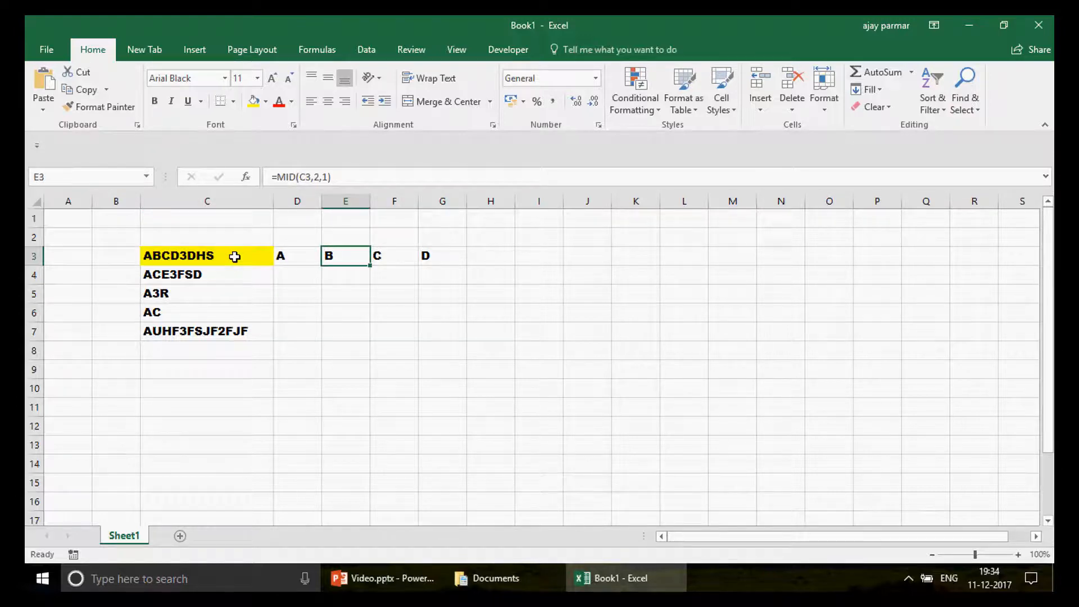
drag(298, 333, 491, 331)
Remove the leading equals sign from the MID formulas in D3 and E3 to show them as plain text.
click(343, 256)
key(Left)
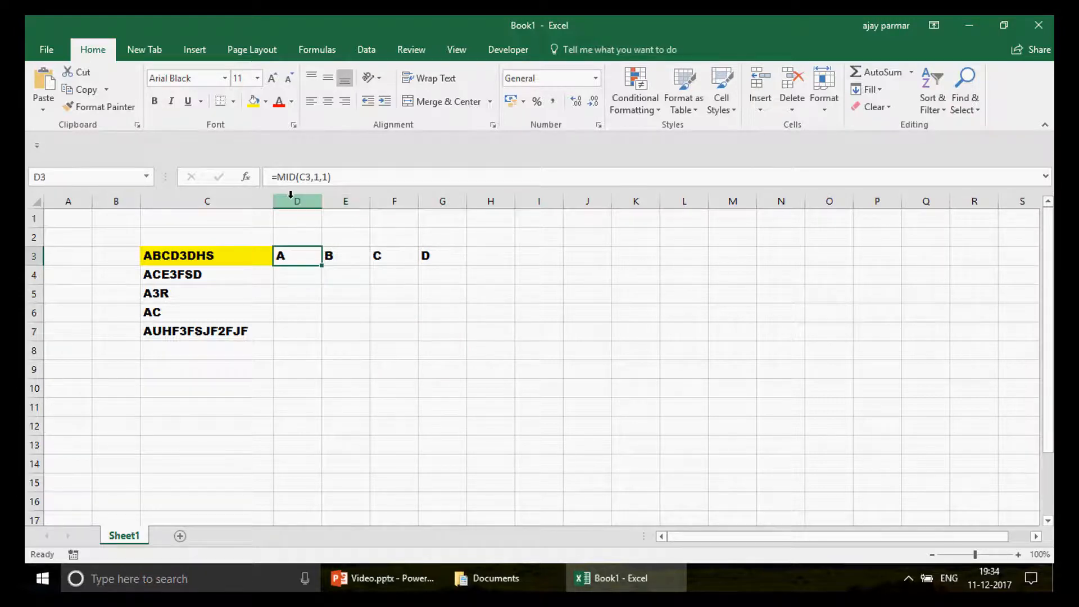
click(278, 179)
key(BackSpace)
key(Return)
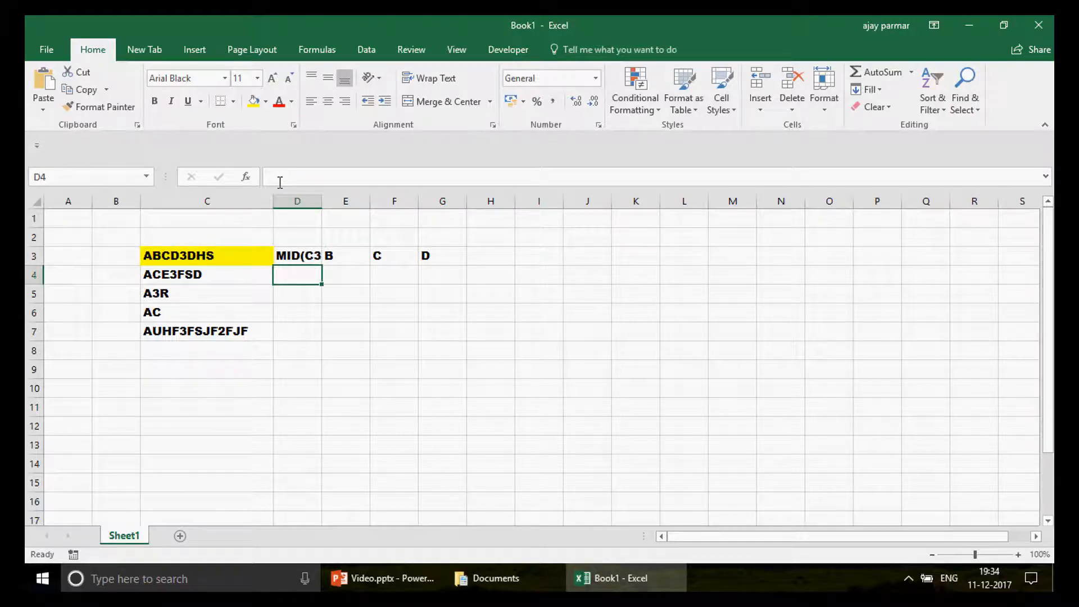
key(Up)
key(Right)
click(280, 179)
key(BackSpace)
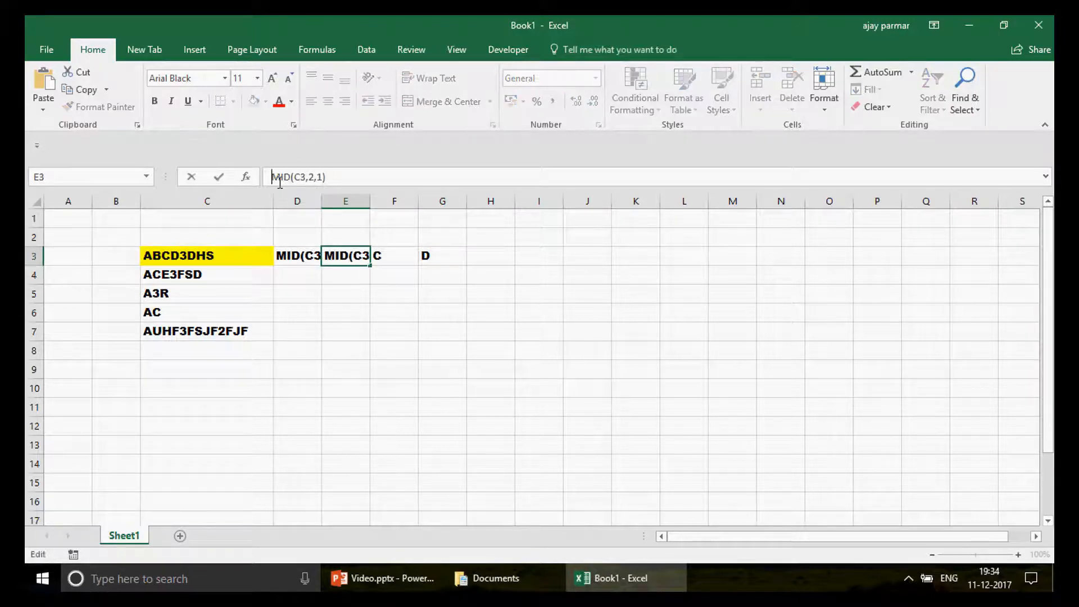
key(Tab)
Remove the leading equals sign from the MID formulas in F3 and G3 to show them as plain text.
click(280, 178)
key(BackSpace)
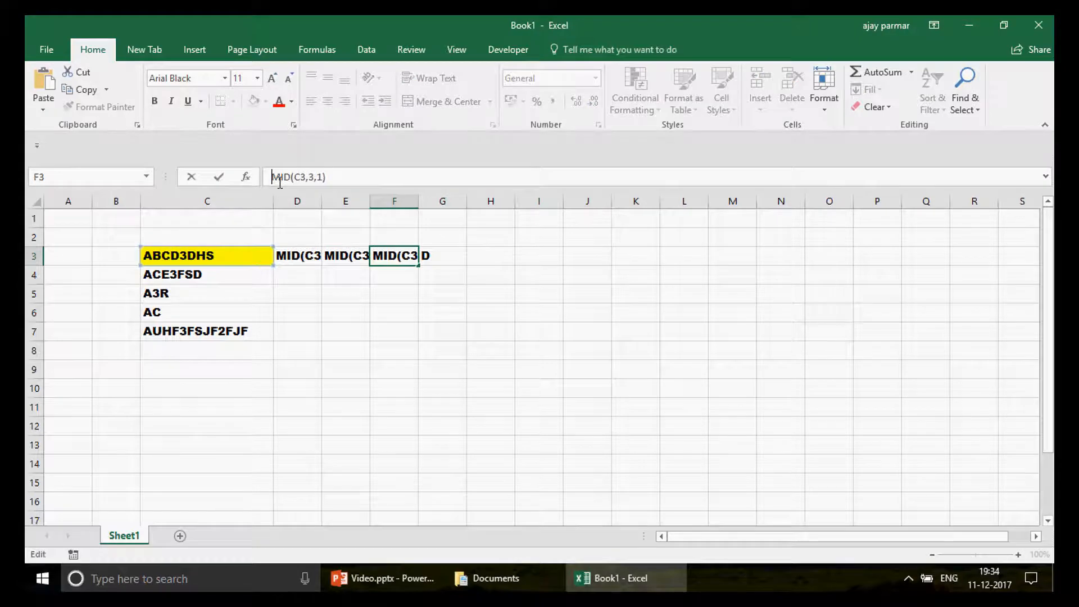
key(Tab)
click(280, 179)
key(BackSpace)
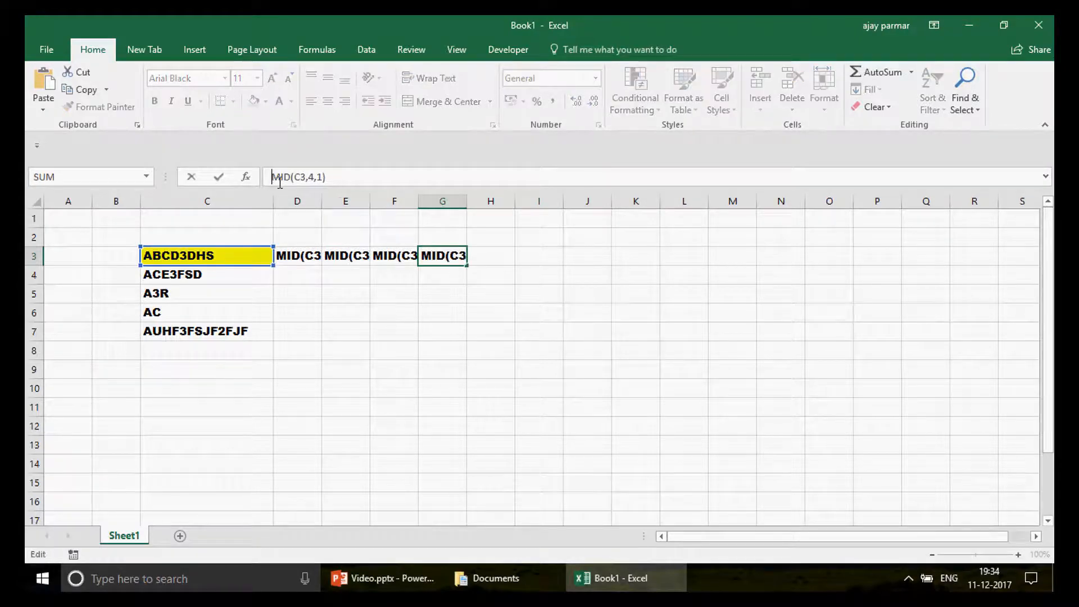
key(Return)
Autofit the widths of columns D to G to their formula text.
double_click(322, 201)
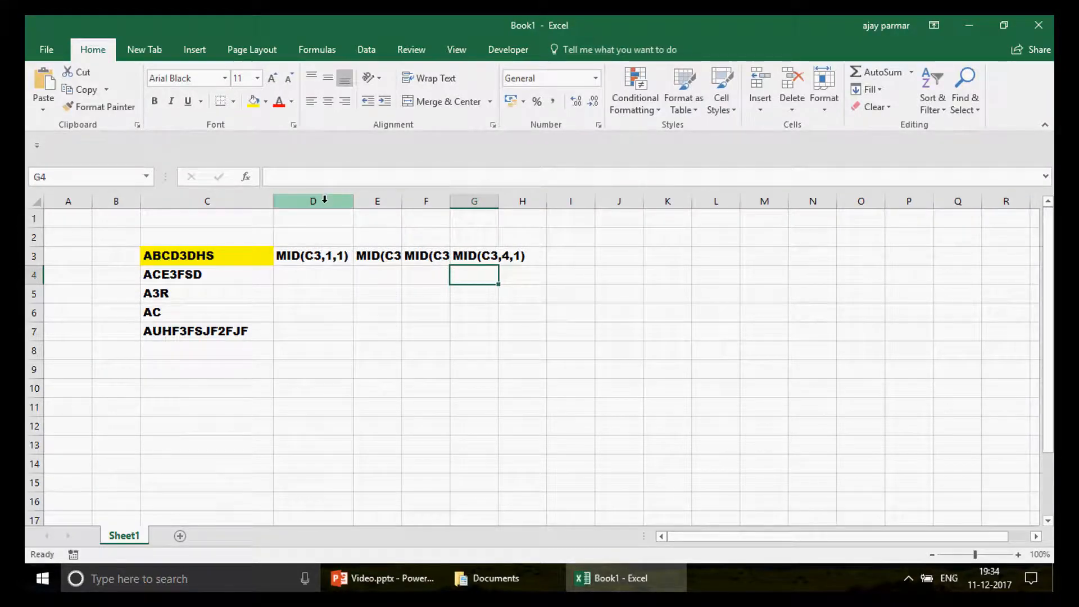
double_click(402, 201)
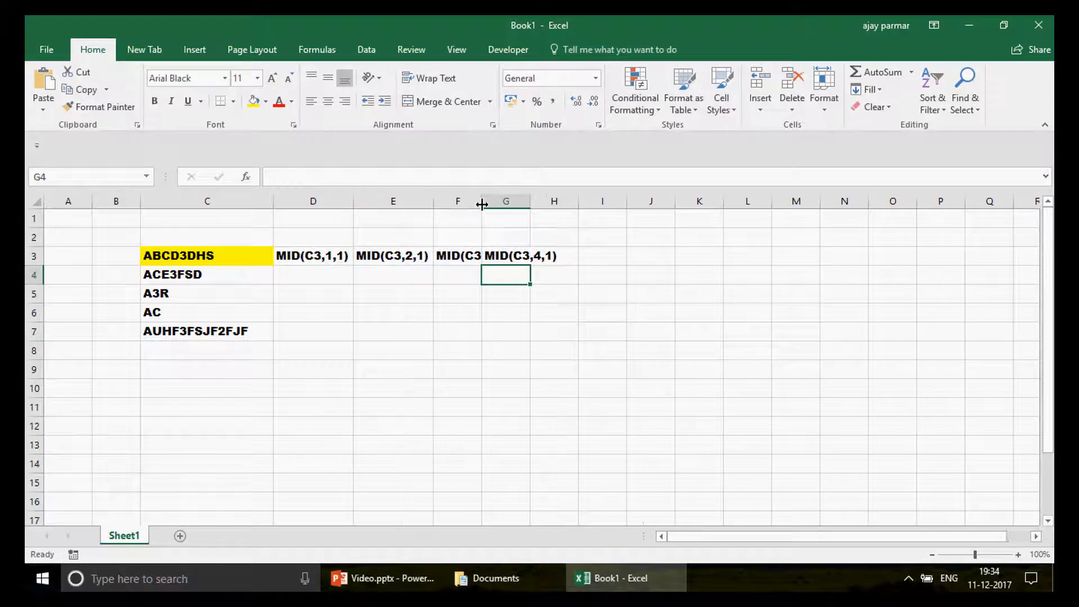
double_click(482, 201)
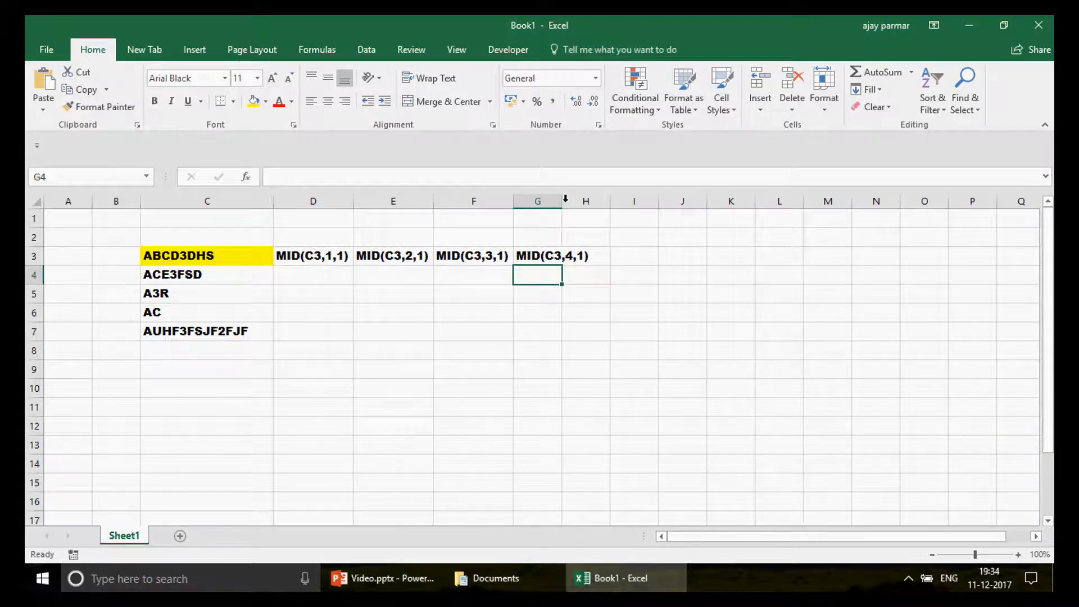
double_click(561, 202)
Clear the MID formulas from cells E3 and F3.
click(296, 260)
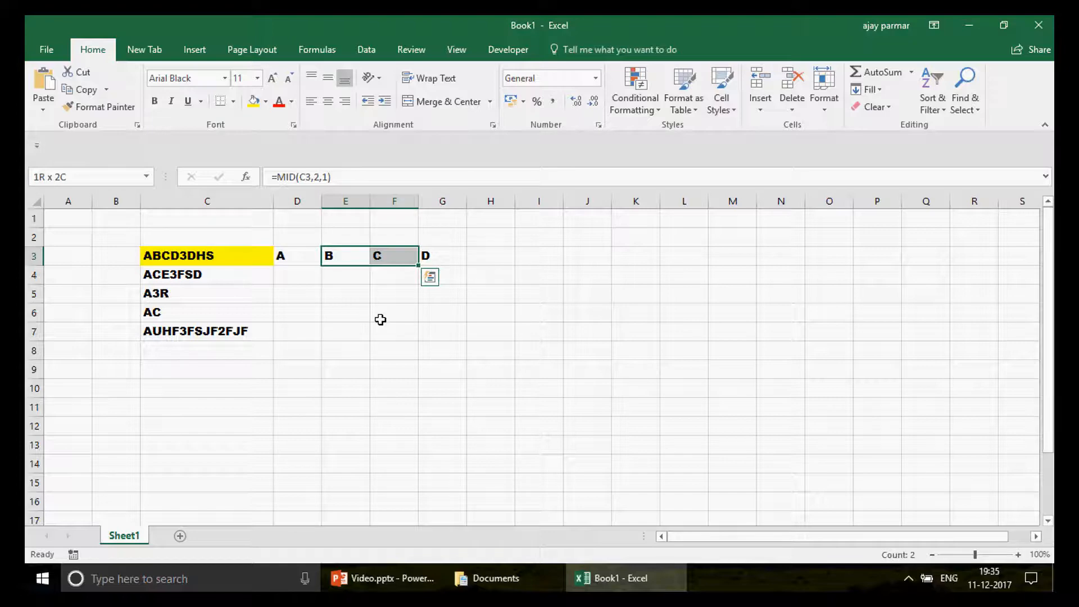
key(Delete)
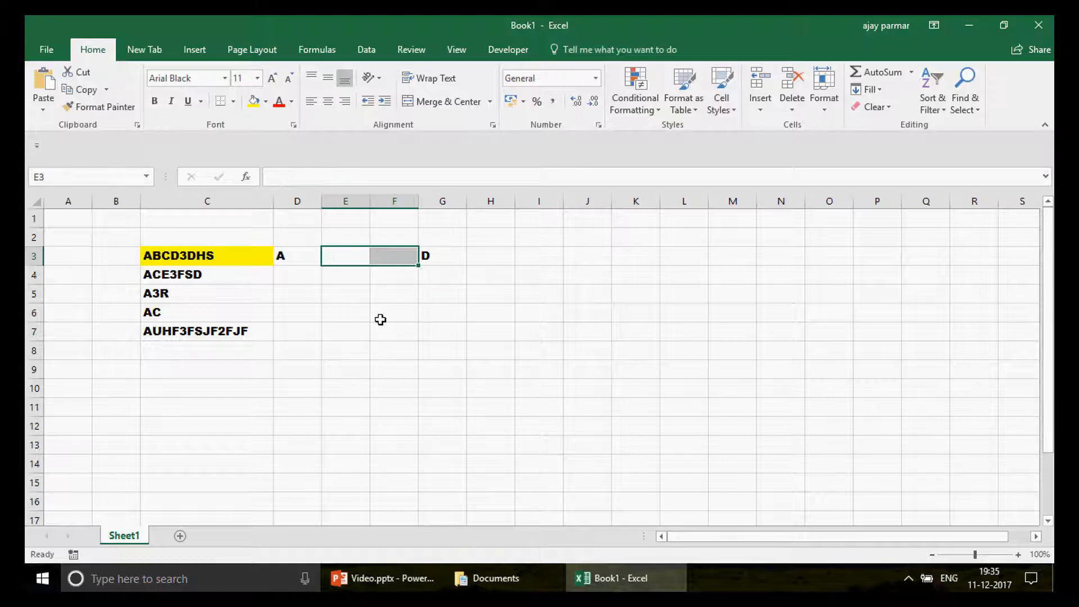
Clear the MID formula from cell G3.
key(Right)
key(Right)
key(Delete)
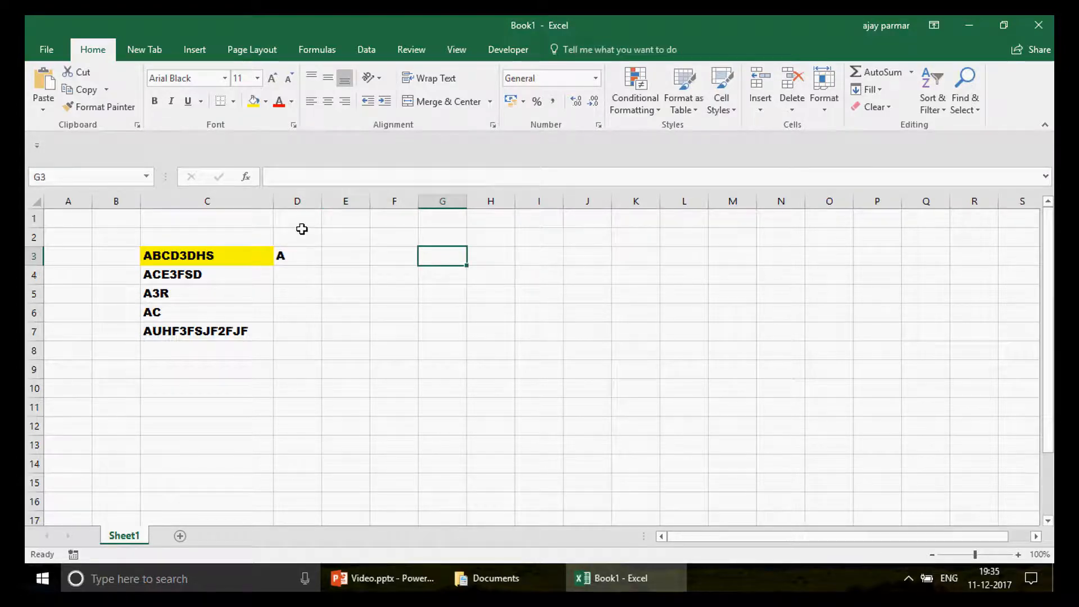
Enter 1 in D2 and extend it across to Q2 as a fill series from 1 to 14.
click(304, 237)
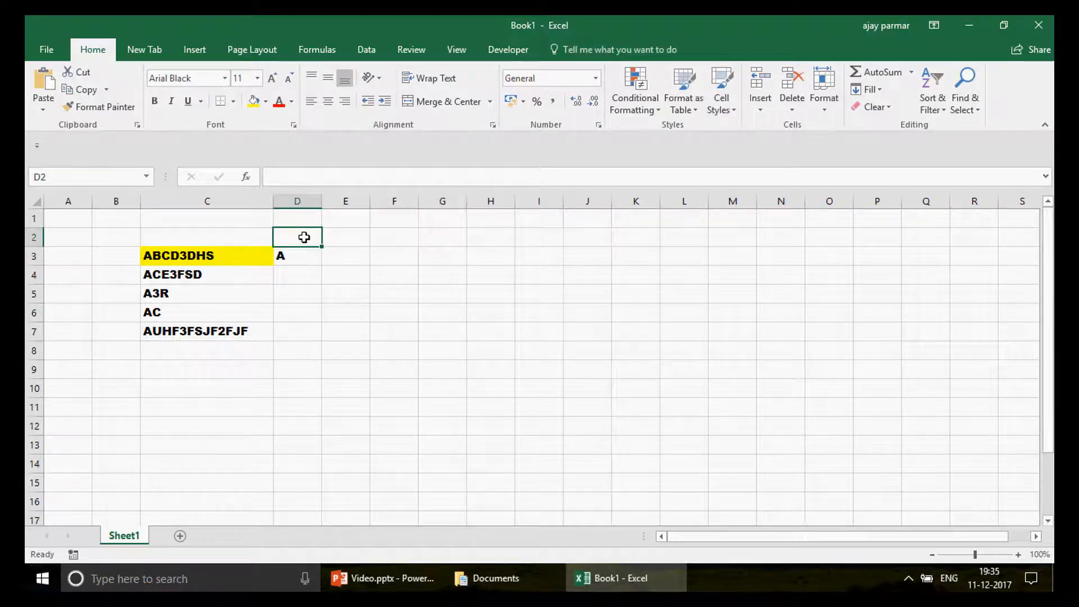
text(1)
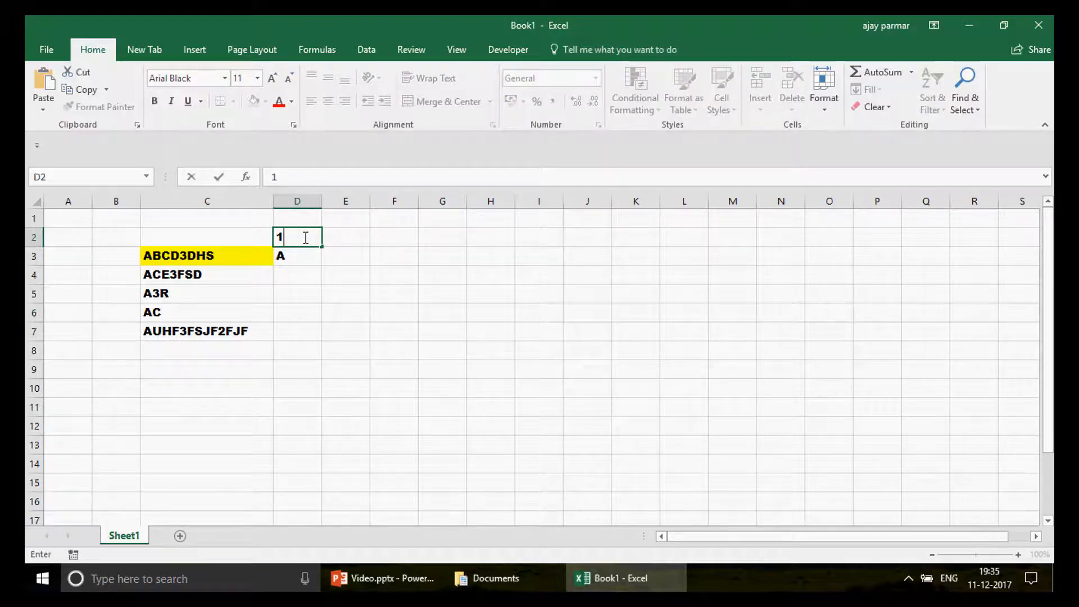
key(ctrl+Return)
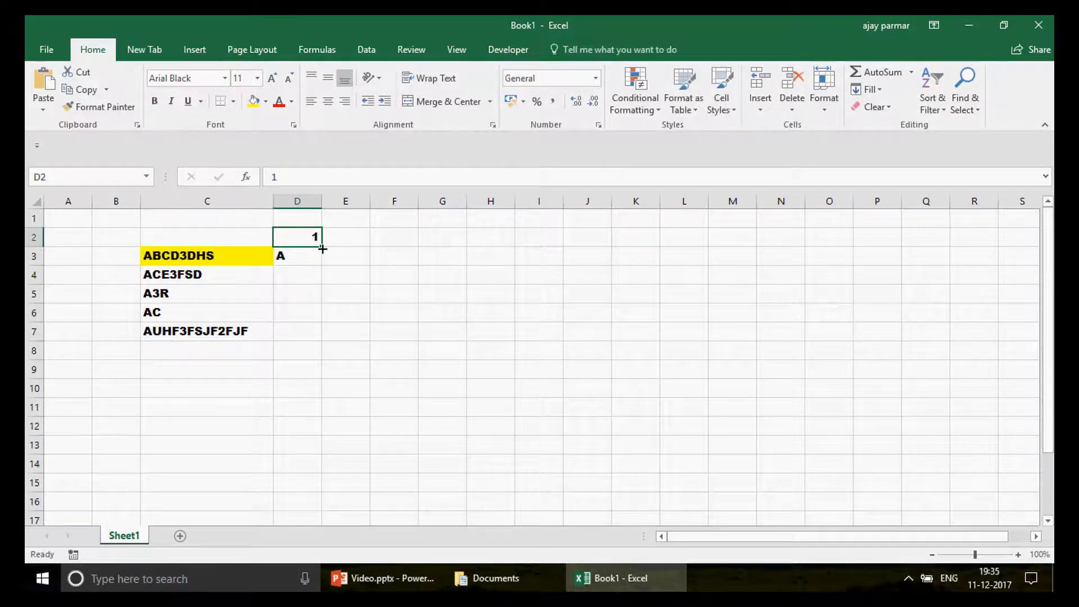
drag(322, 249, 597, 256)
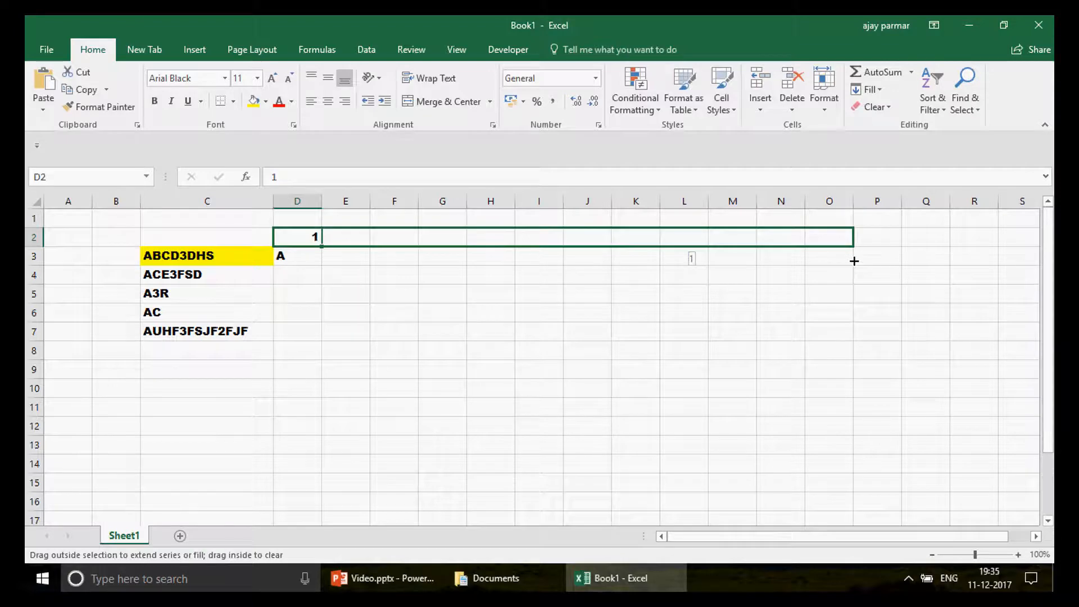
drag(854, 261, 953, 246)
click(963, 256)
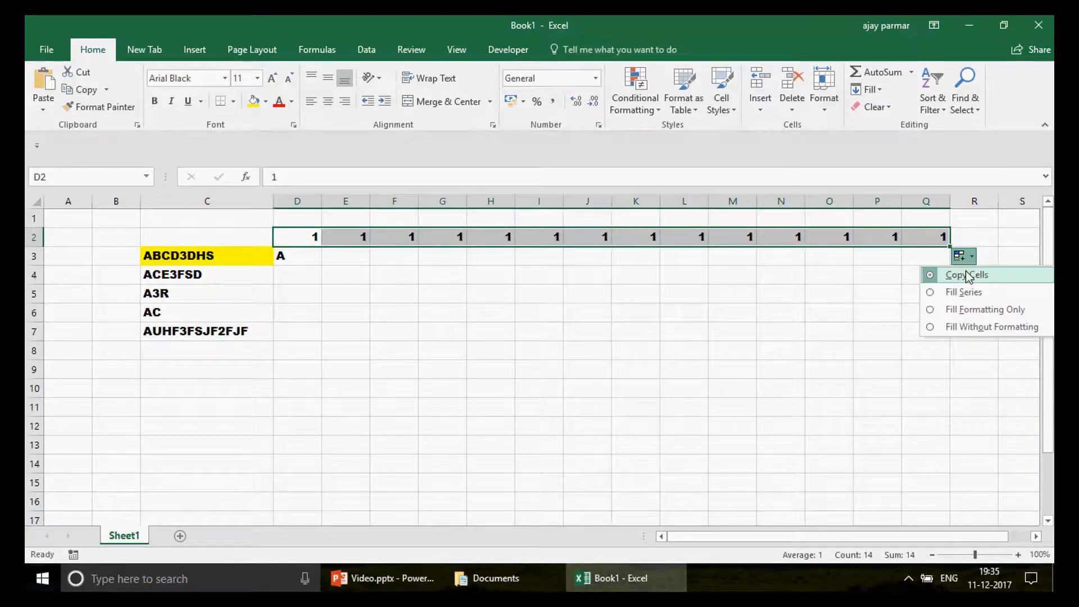
click(933, 292)
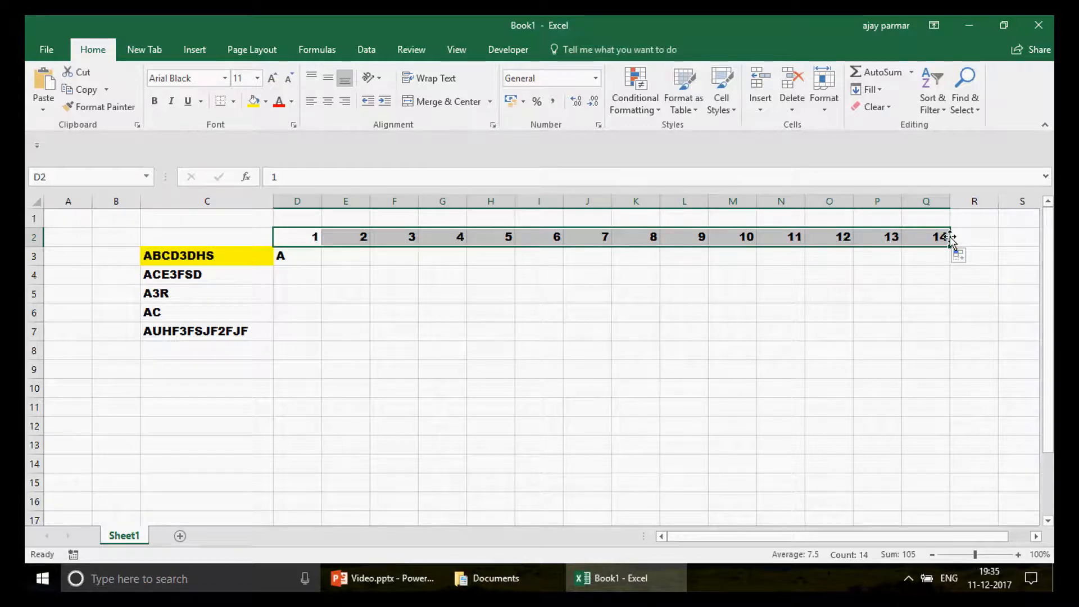
Count the characters of the text in C7 with a temporary LEN formula in A7, and clear that formula.
click(67, 332)
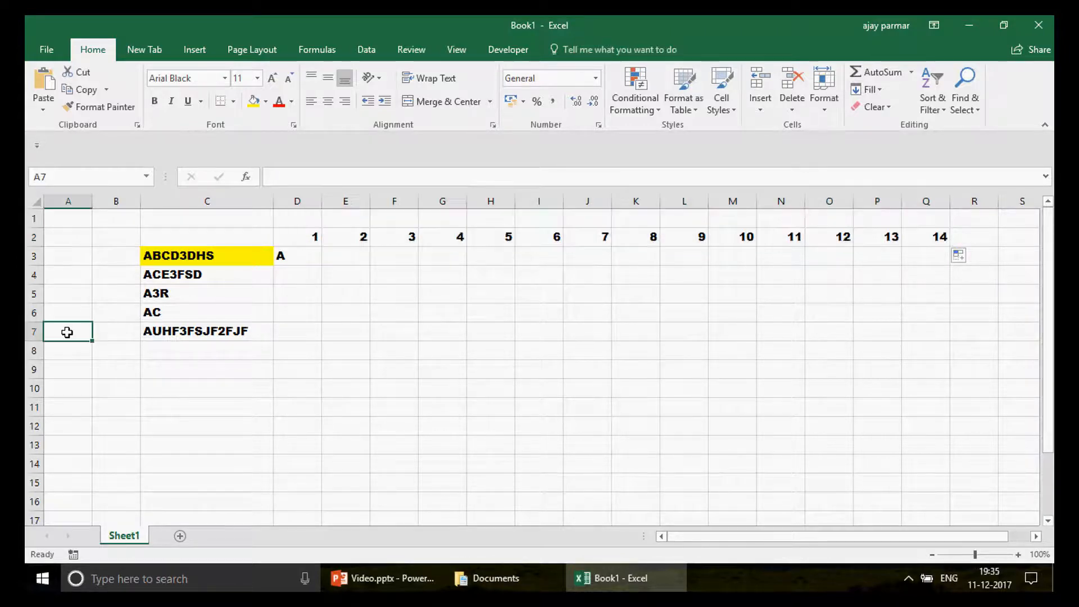
text(=LEN()
key(Right)
key(Right)
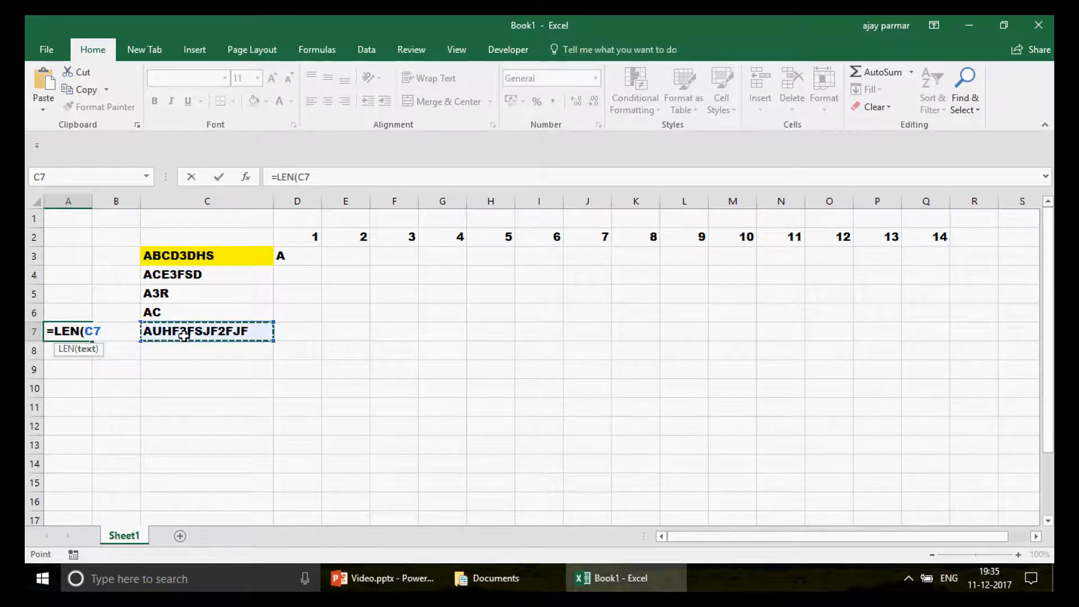
key(Return)
key(Up)
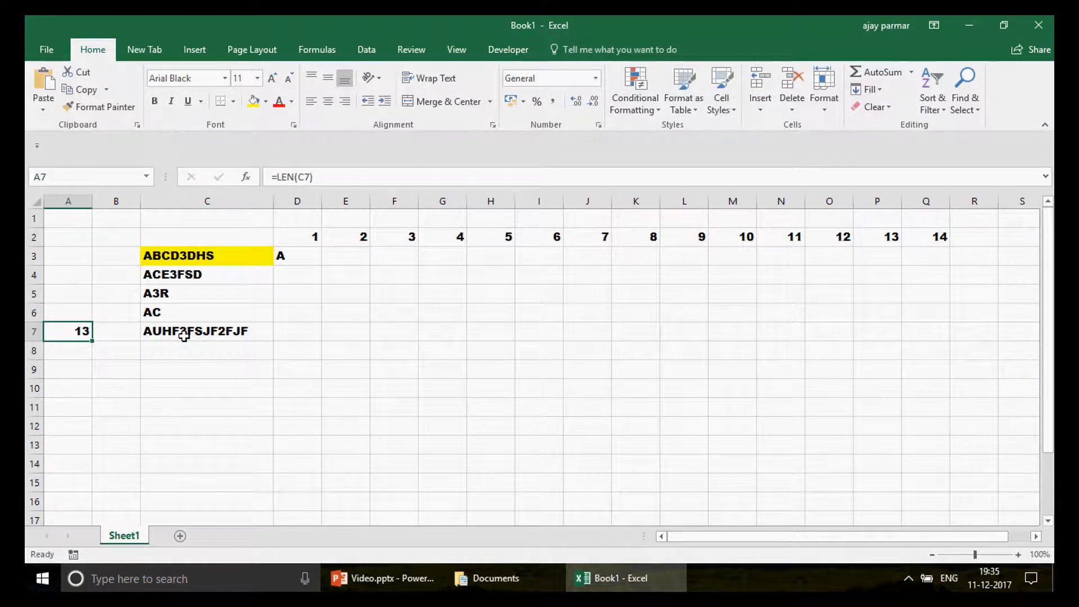
key(Delete)
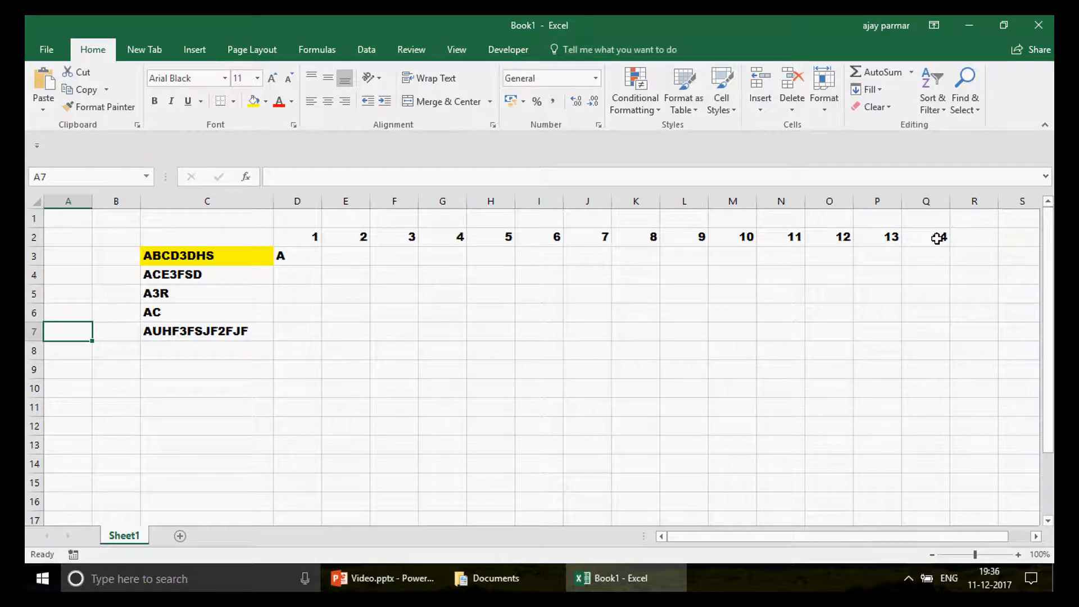
Clear the surplus number from Q2 at the end of the row 2 series.
click(937, 239)
key(Delete)
Refill row 2 from D2 to P2 as a series from 1 to 13, and center the numbers.
click(293, 237)
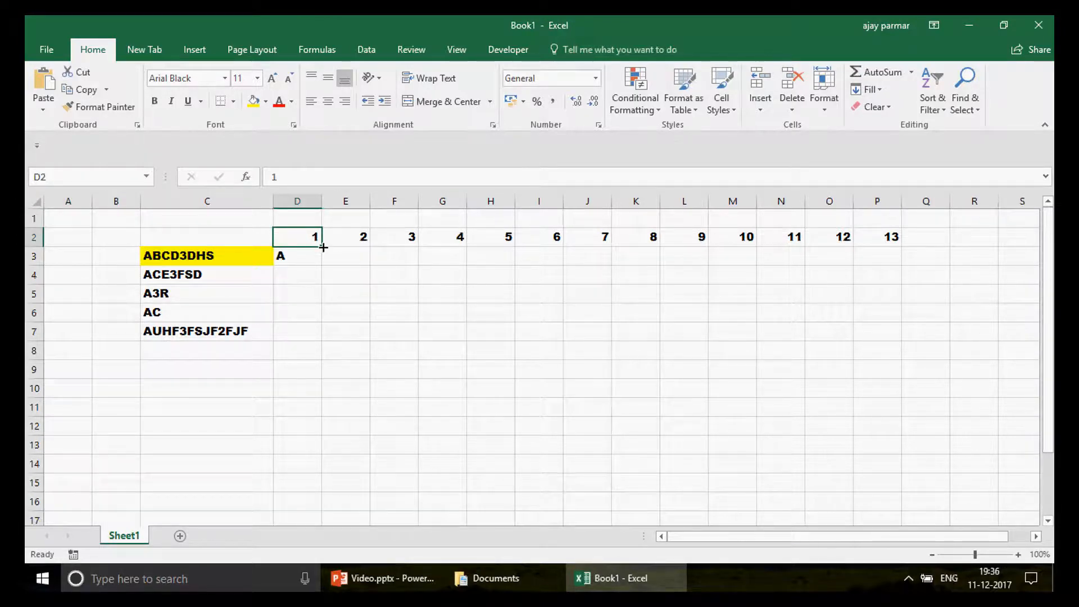
drag(323, 247, 912, 262)
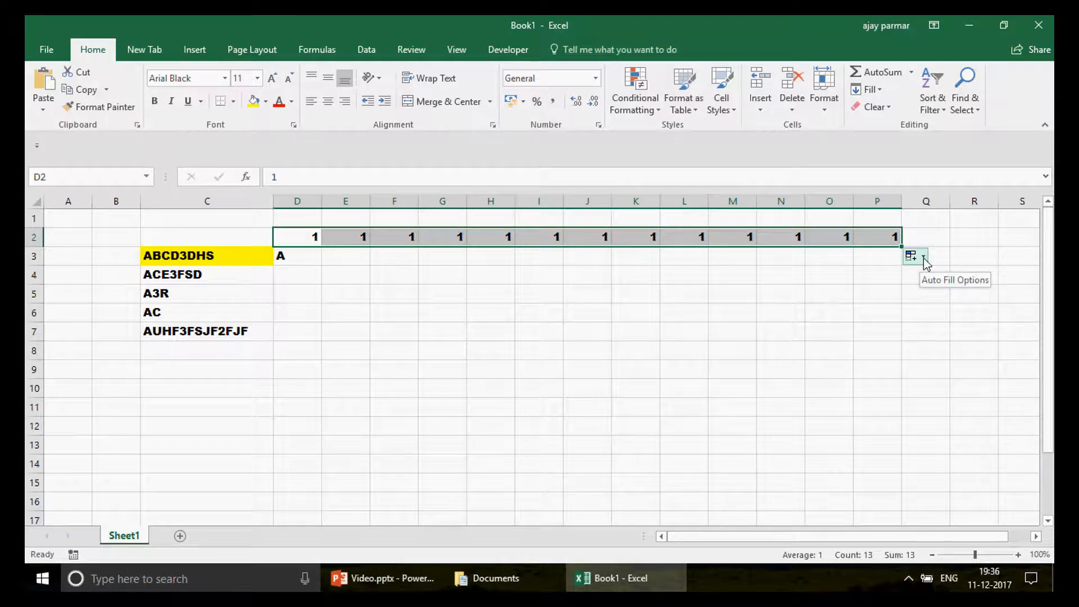
click(924, 258)
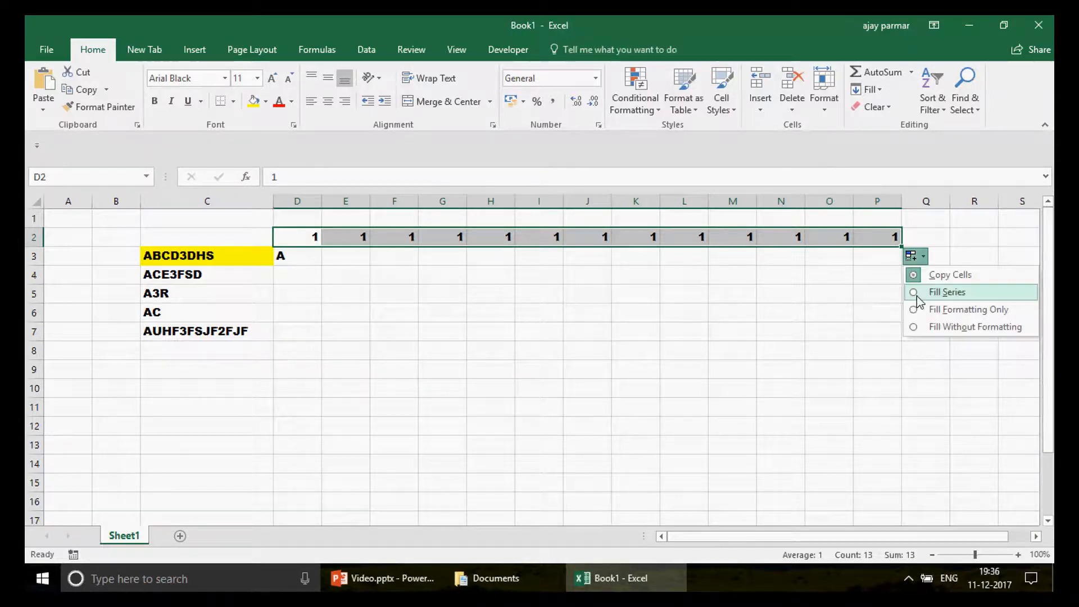
click(915, 296)
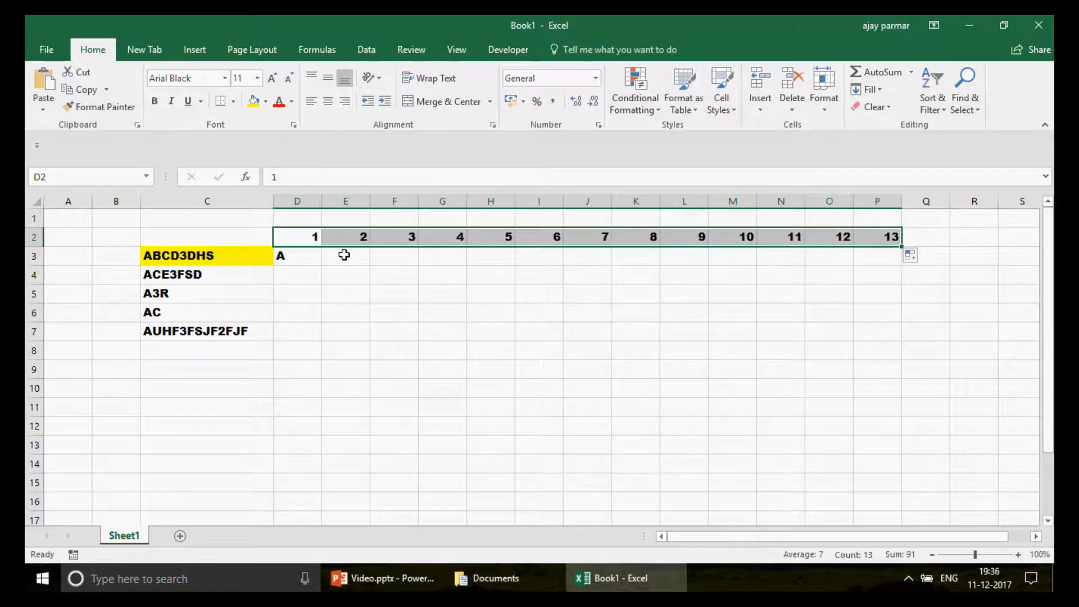
click(328, 102)
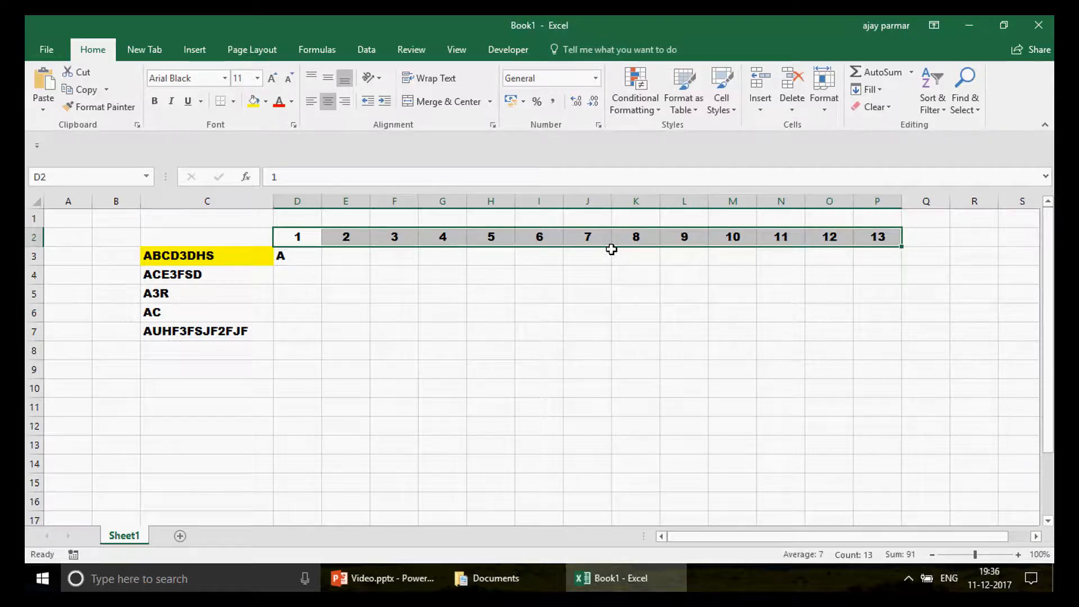
Replace the fixed start position in the D3 formula with a reference to D2, giving =MID(C3,D2,1).
click(293, 263)
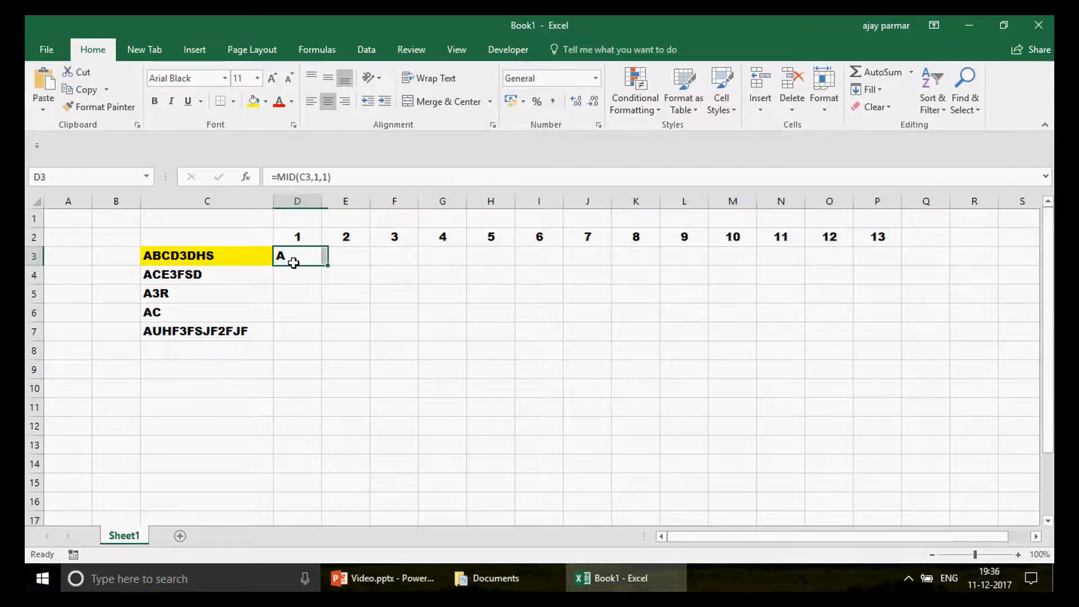
click(318, 178)
key(BackSpace)
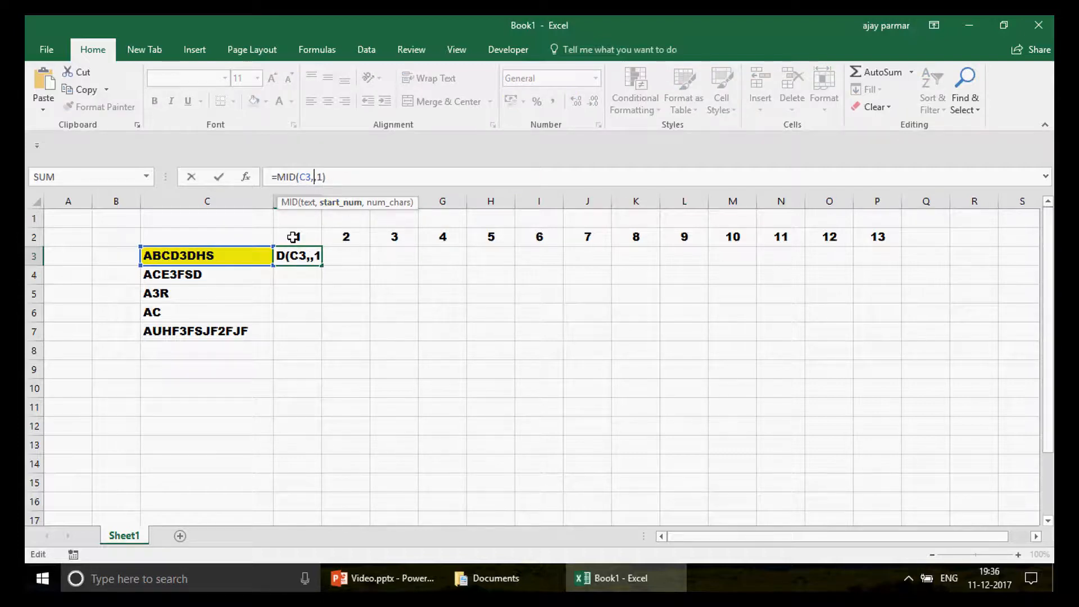
click(292, 237)
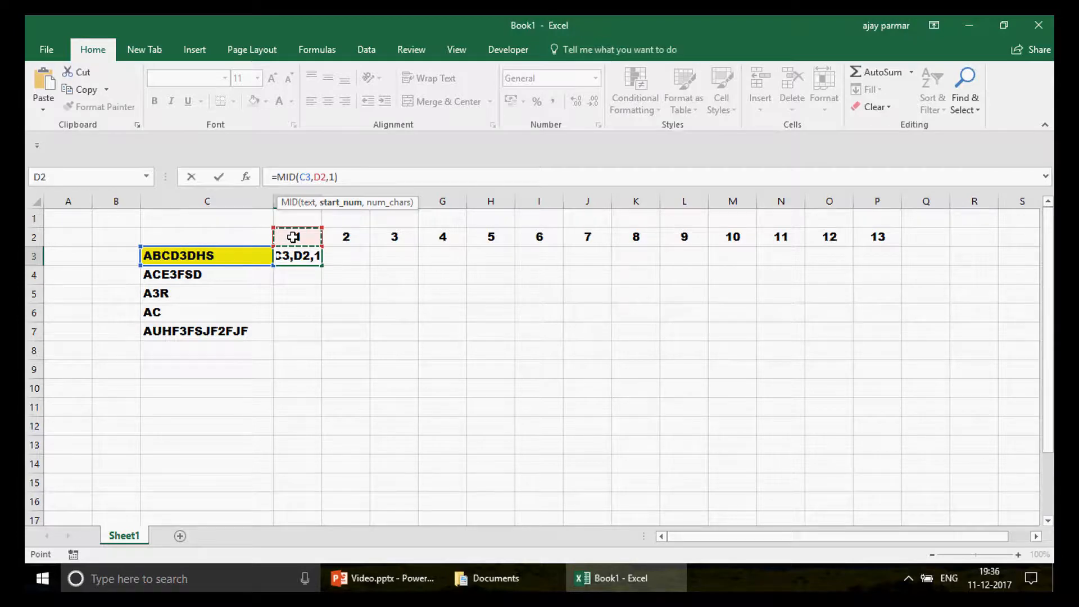
key(Return)
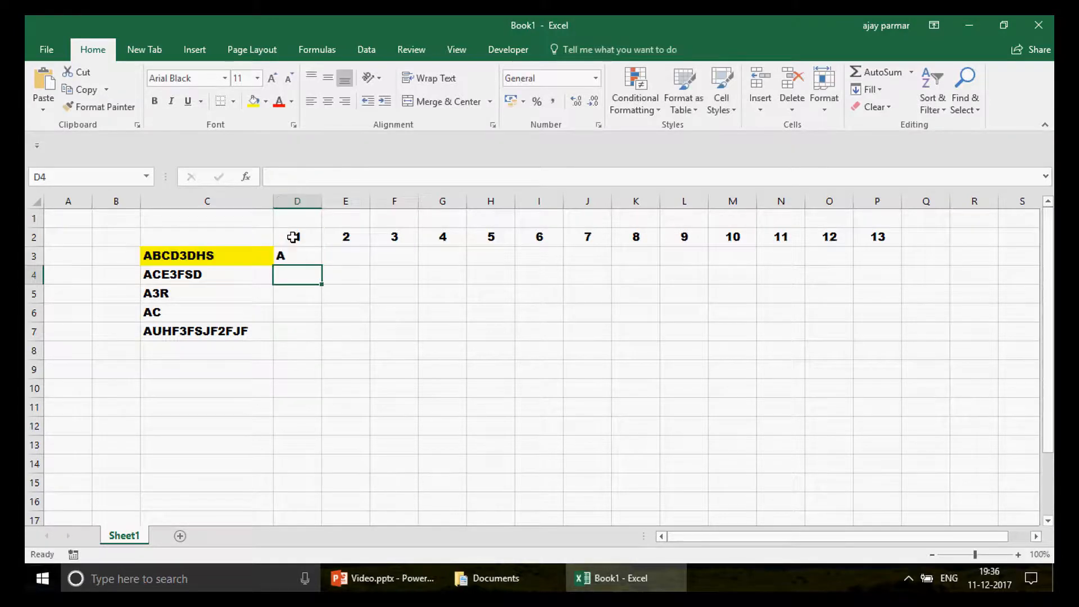
Copy the D3 formula into E3 and examine which cells the copied formula refers to.
key(Up)
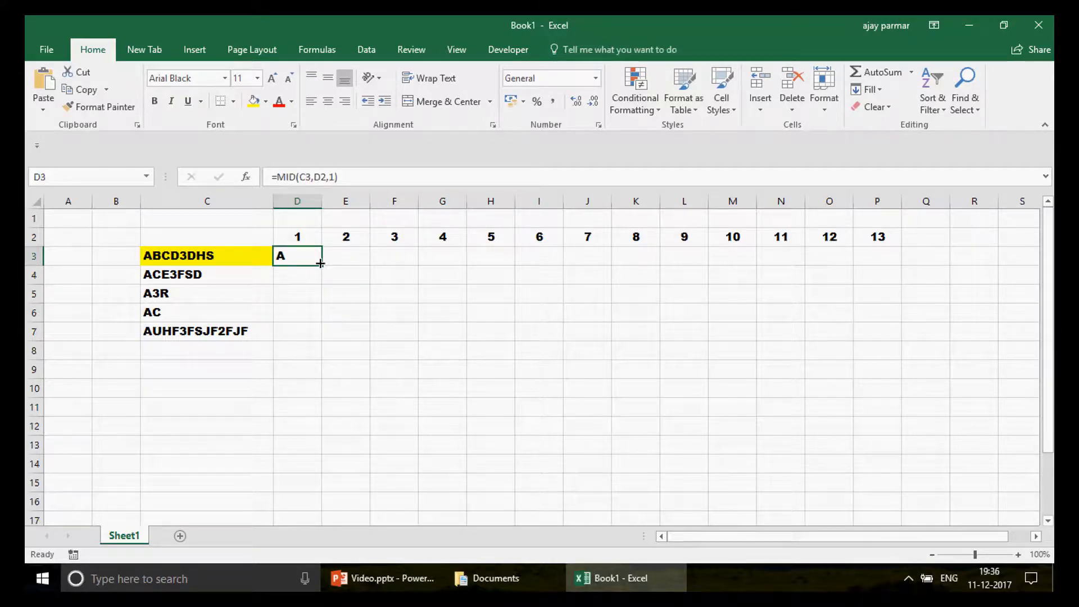
drag(322, 267, 352, 259)
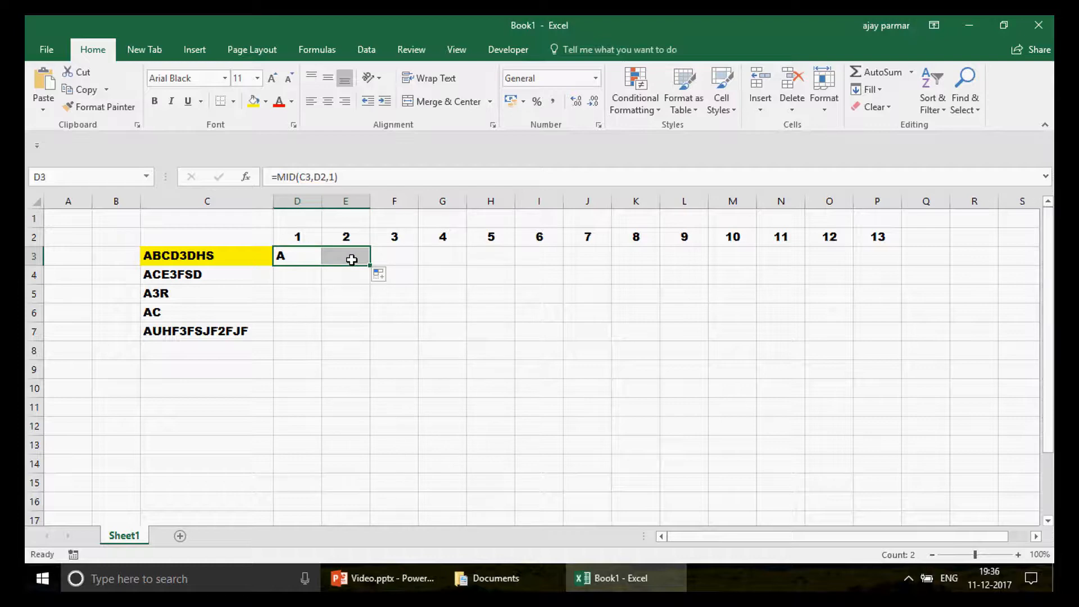
click(351, 259)
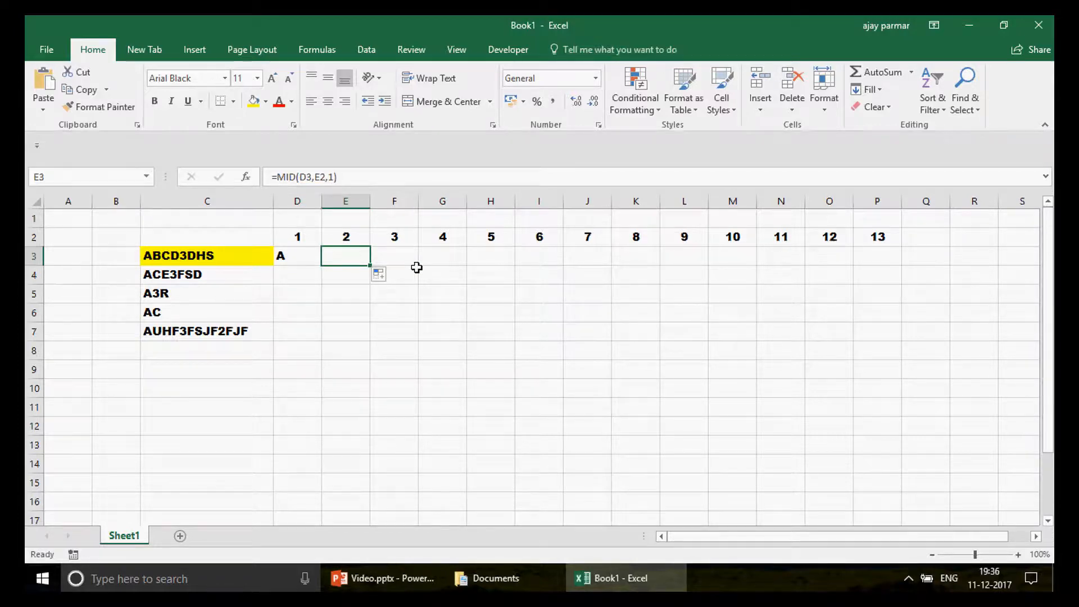
key(F2)
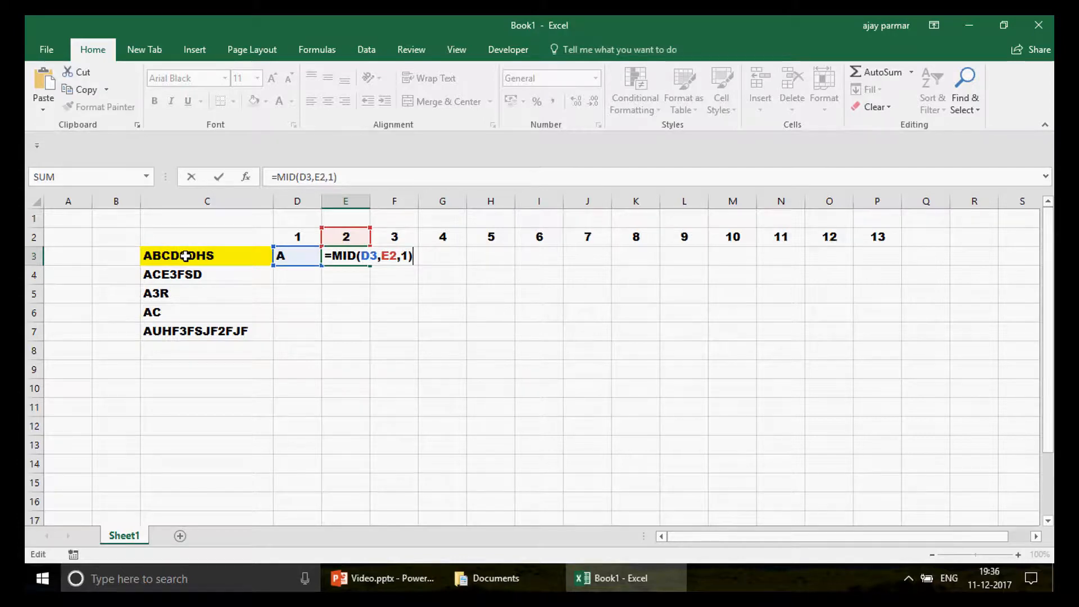
key(ctrl+Return)
Lock the text column and the start-position row in the D3 formula, making it =MID($C3,D$2,1).
click(294, 256)
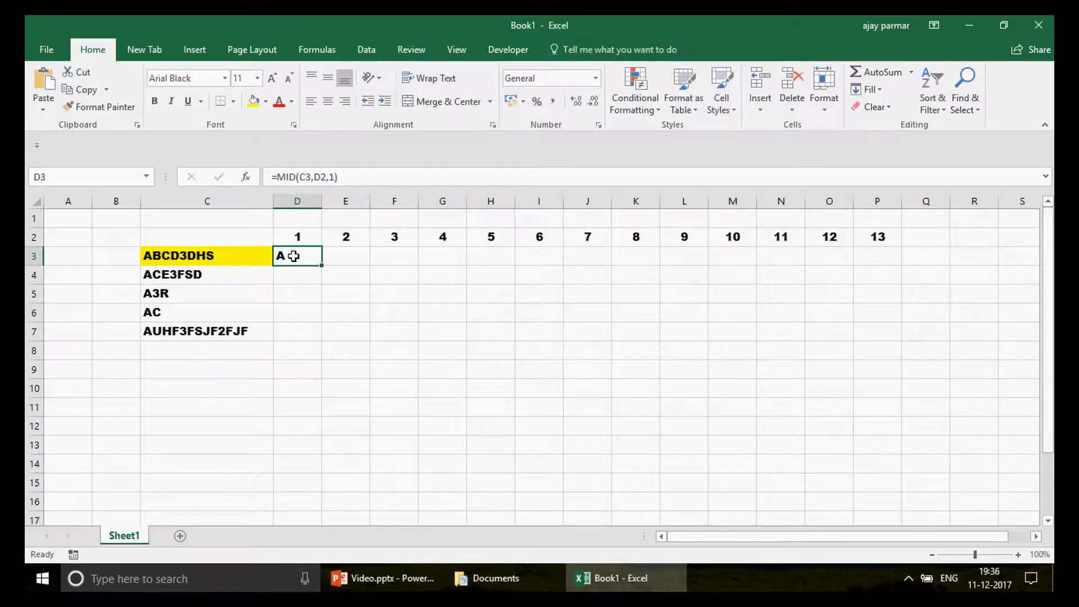
click(303, 181)
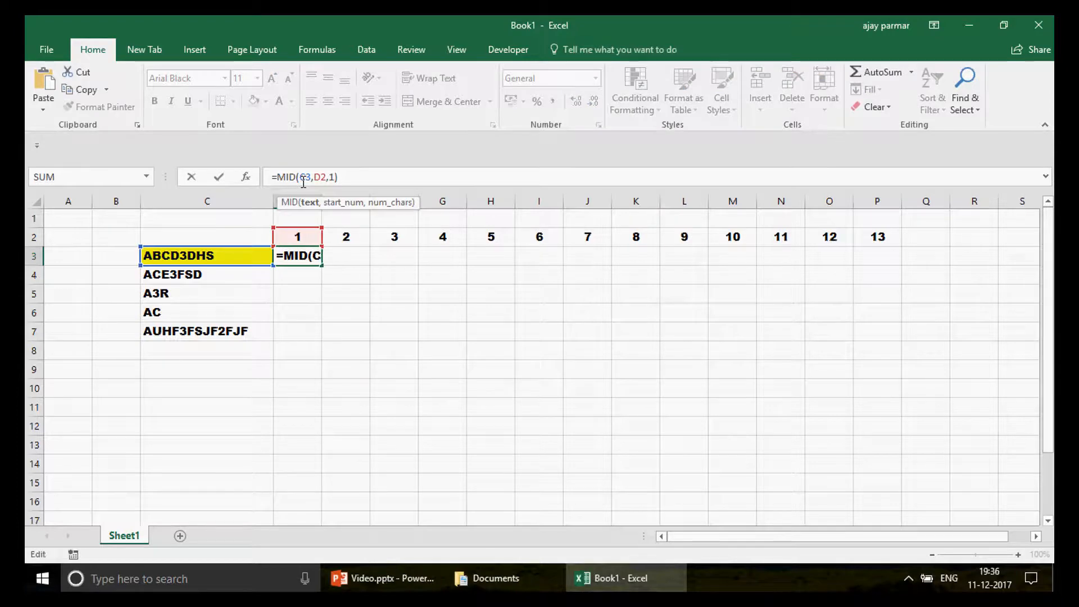
text($)
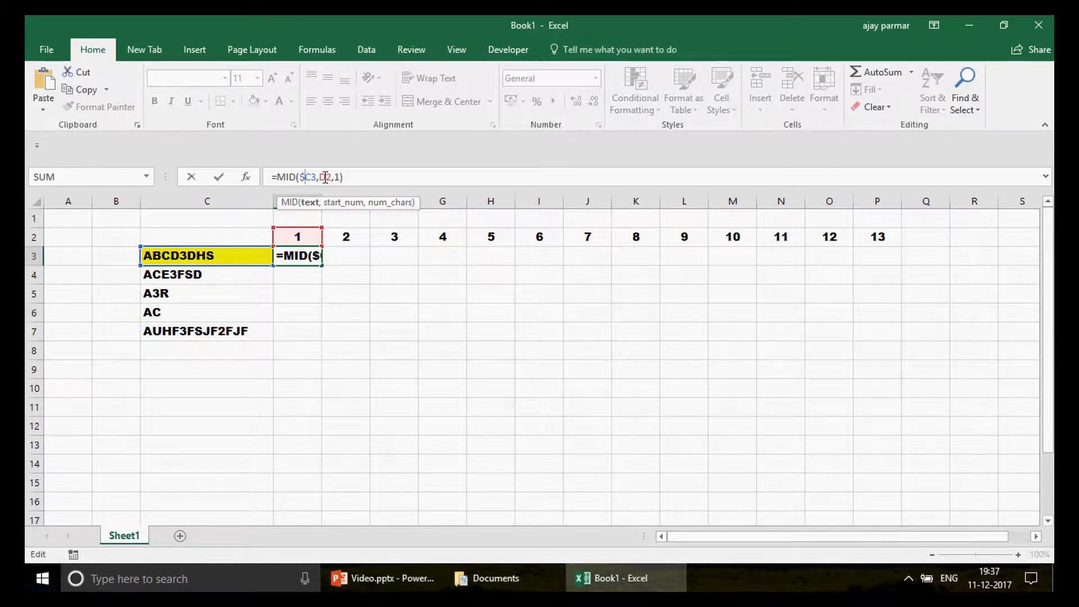
click(325, 177)
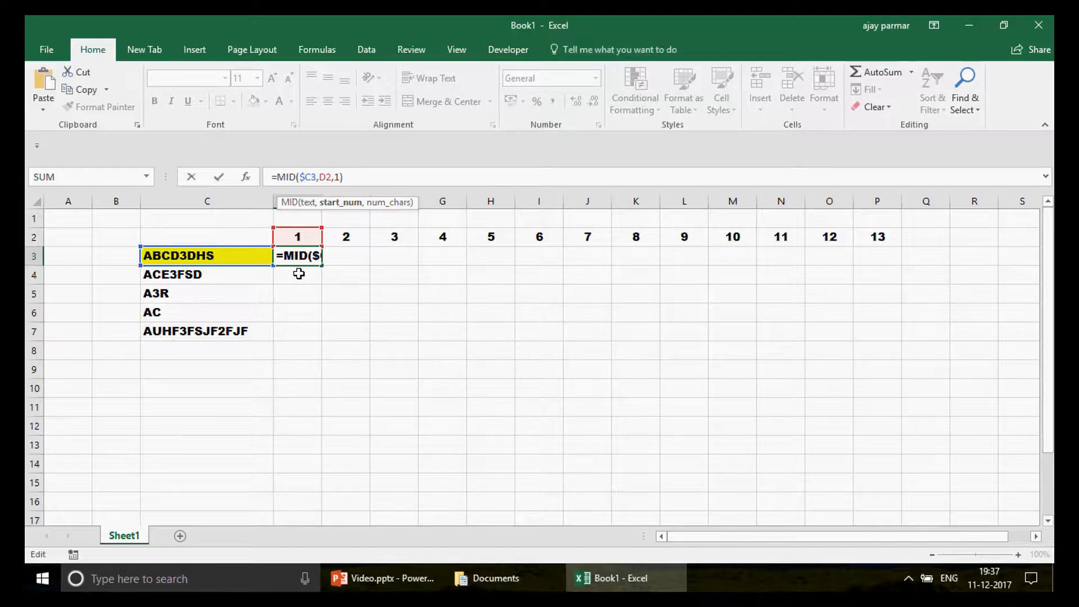
text($)
key(Return)
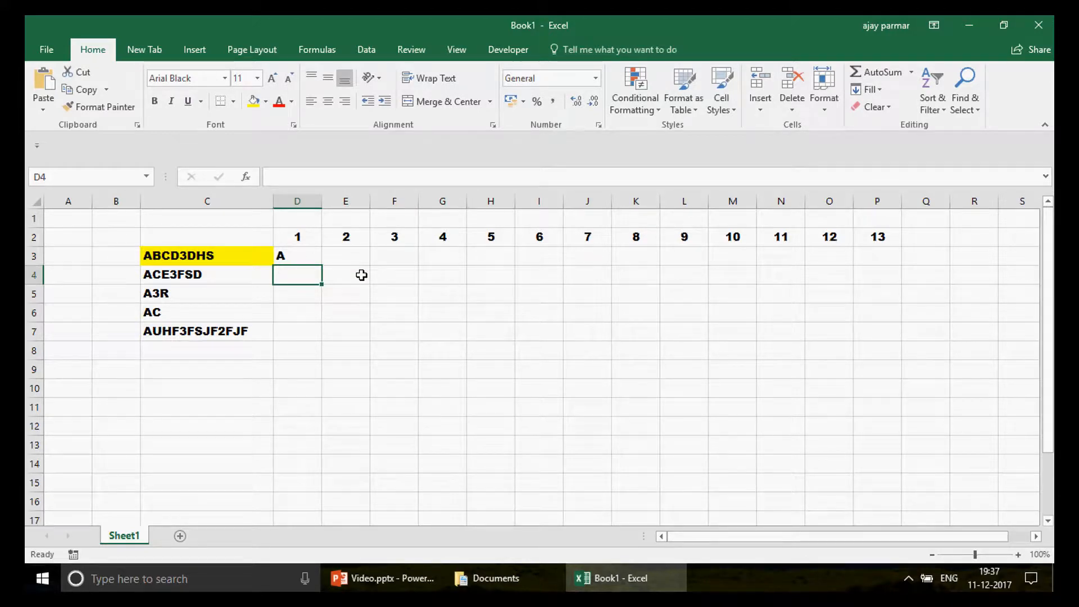
Fill the D3 formula across and down over the range D3:P7.
click(312, 261)
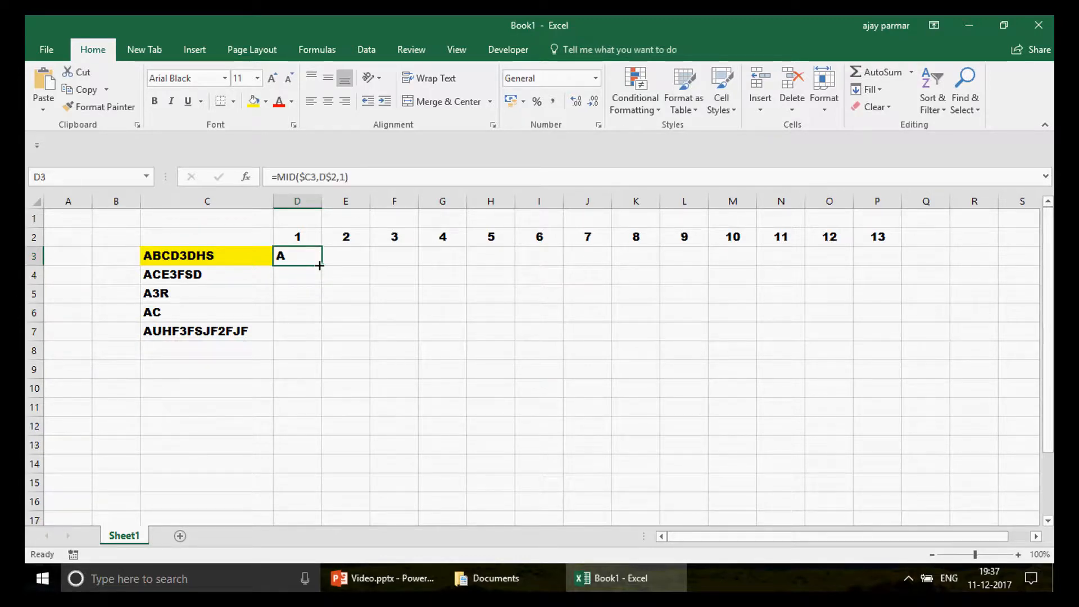
drag(321, 264, 897, 336)
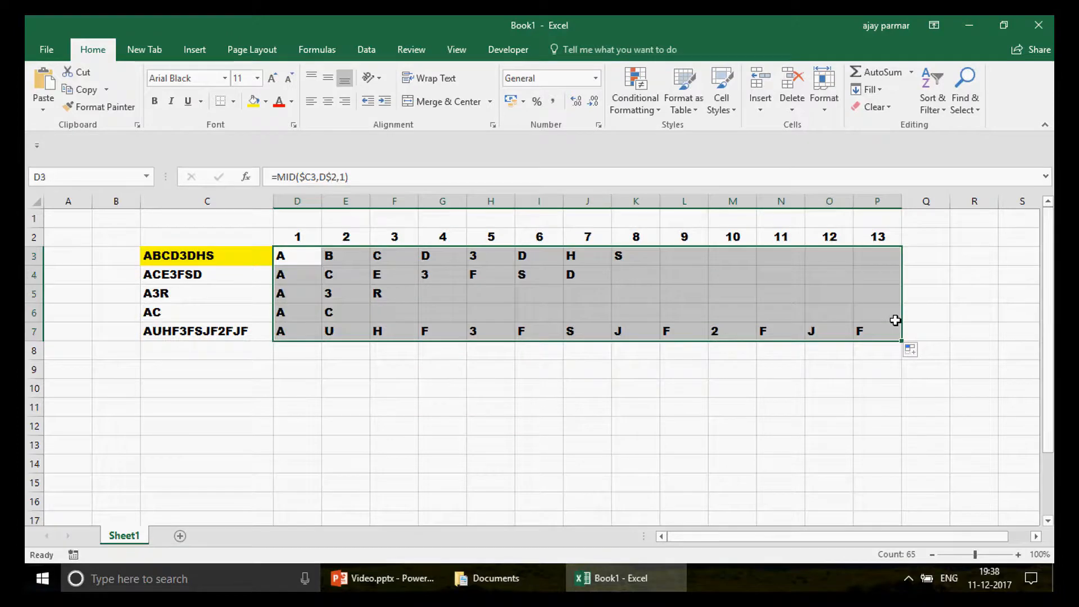
click(826, 400)
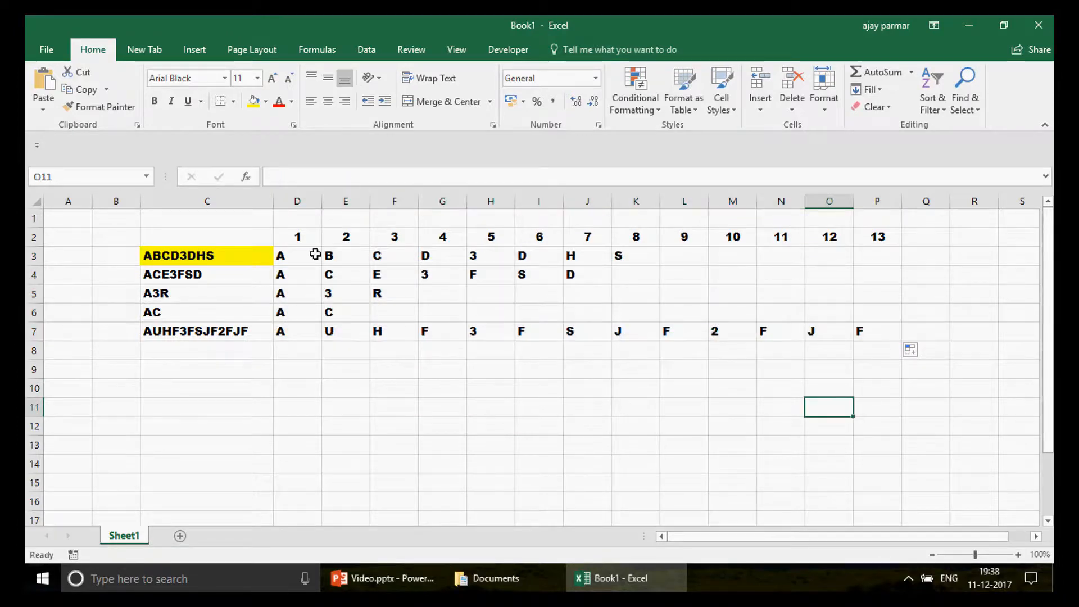
Examine the filled range D3:P7 and the cell references of the MID formula in J7.
drag(315, 254, 888, 333)
click(657, 292)
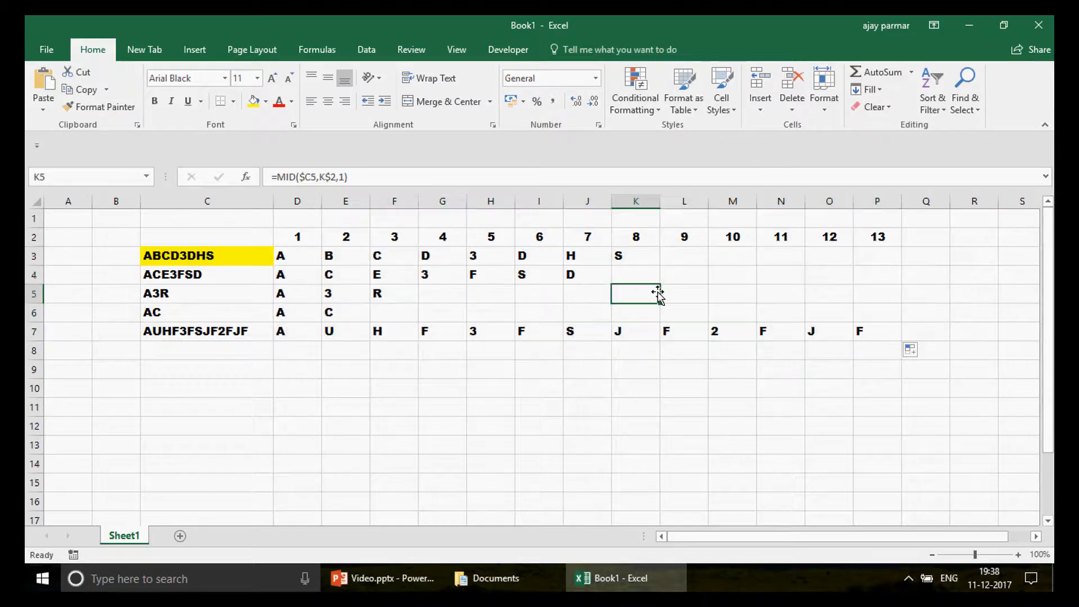
click(569, 327)
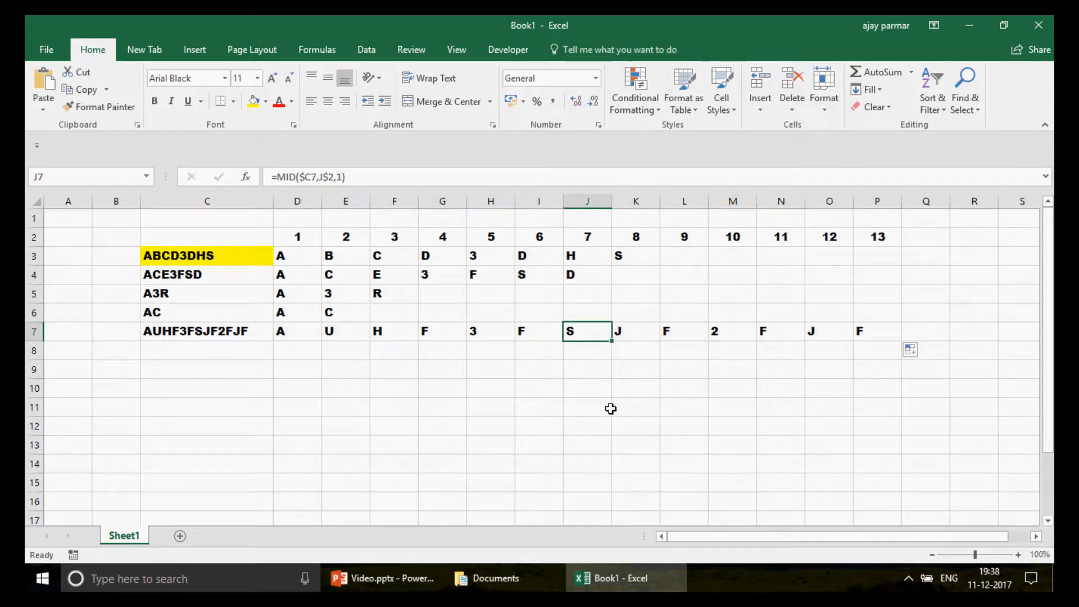
key(F2)
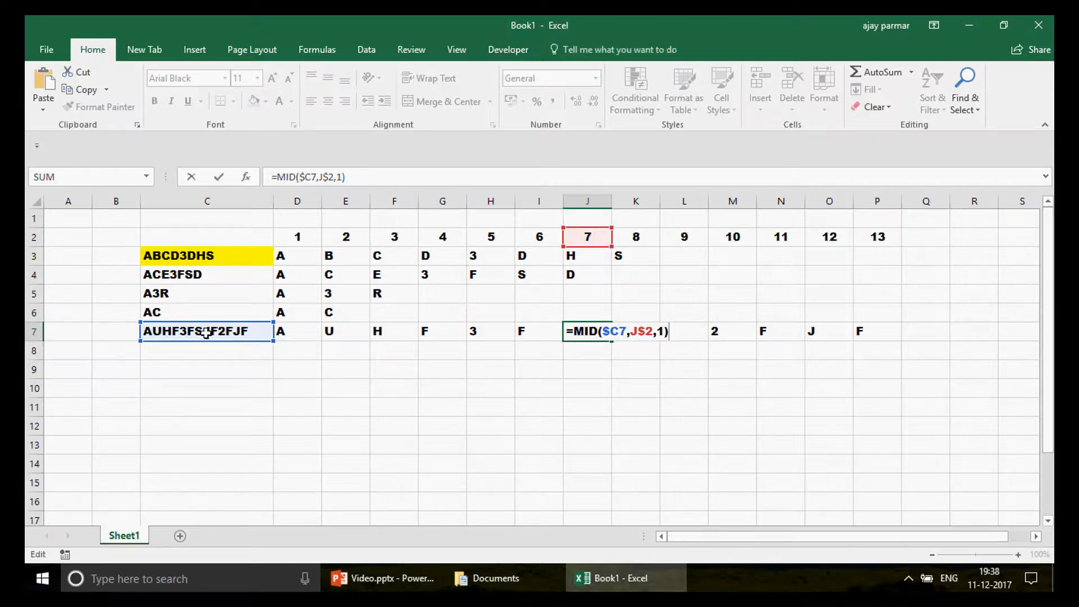
Examine the cell references of the MID formula in P7 and review the filled range D3:P7.
drag(393, 369, 445, 402)
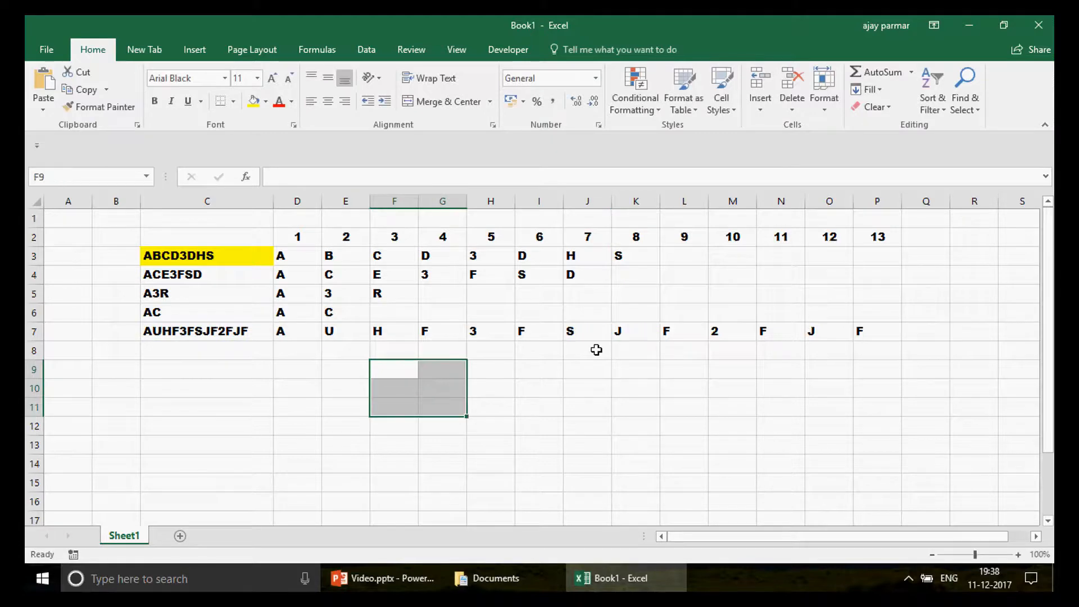
click(585, 330)
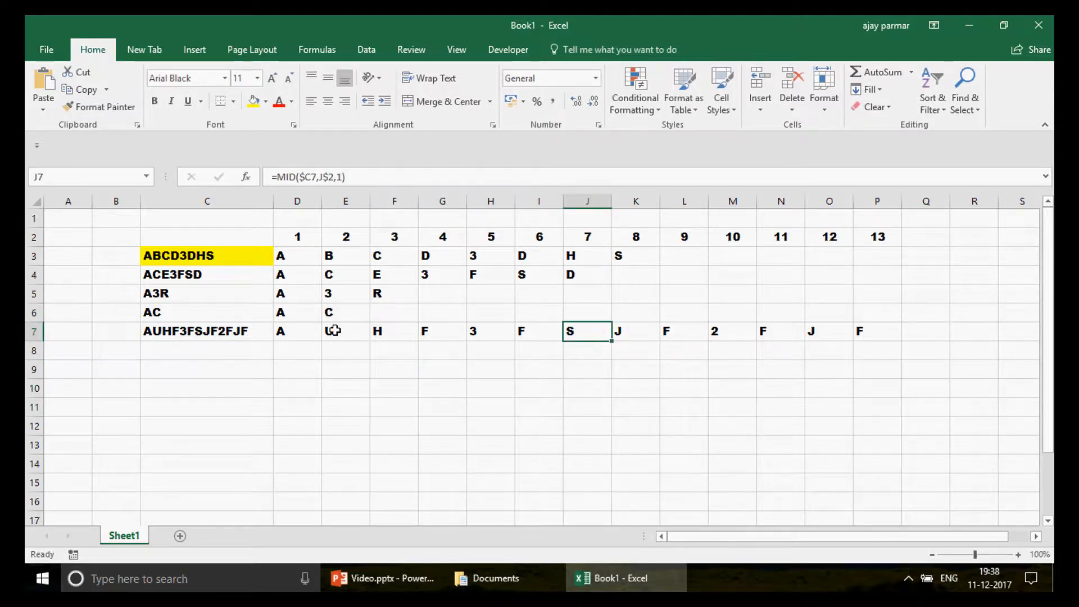
click(883, 329)
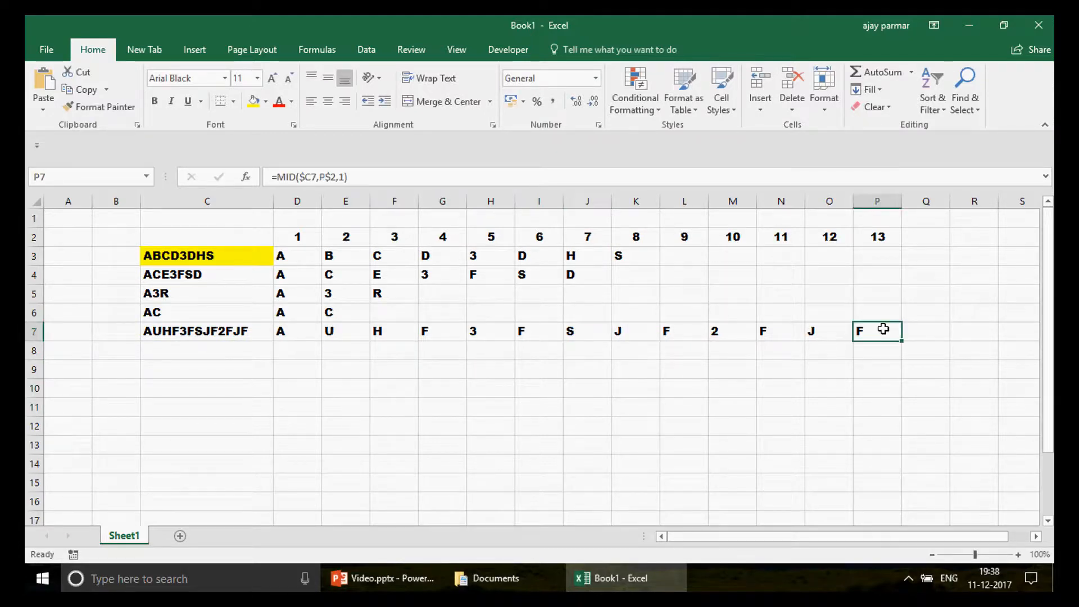
double_click(883, 329)
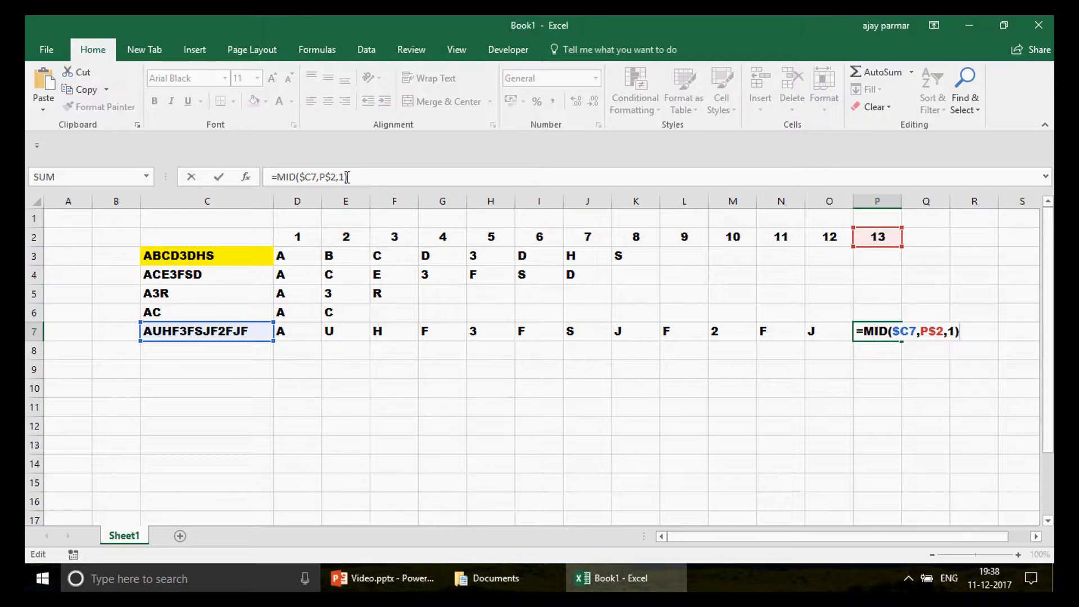
key(Return)
click(293, 258)
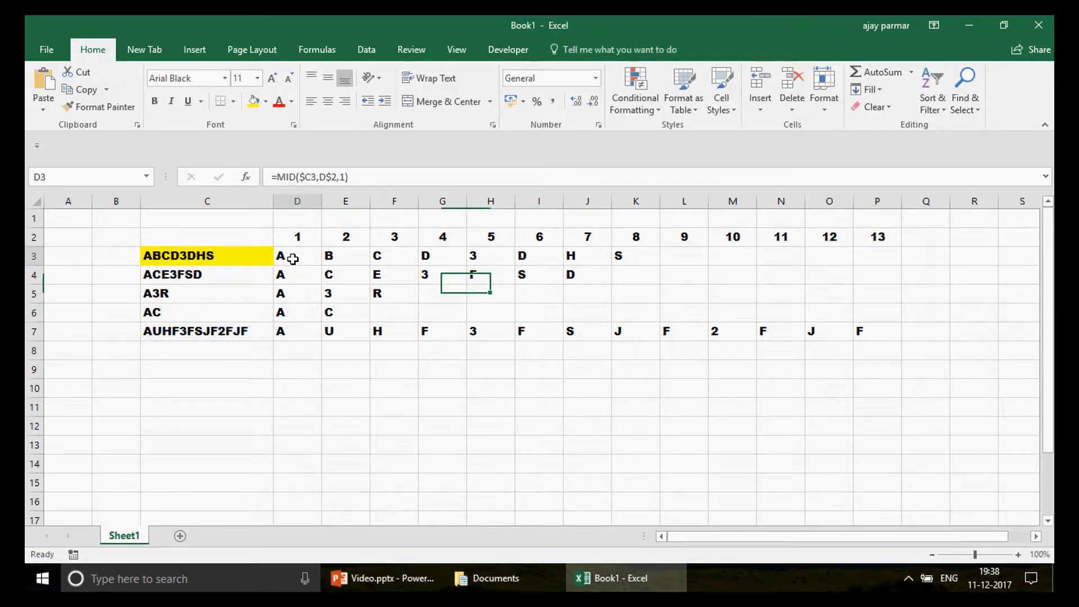
drag(773, 331, 867, 334)
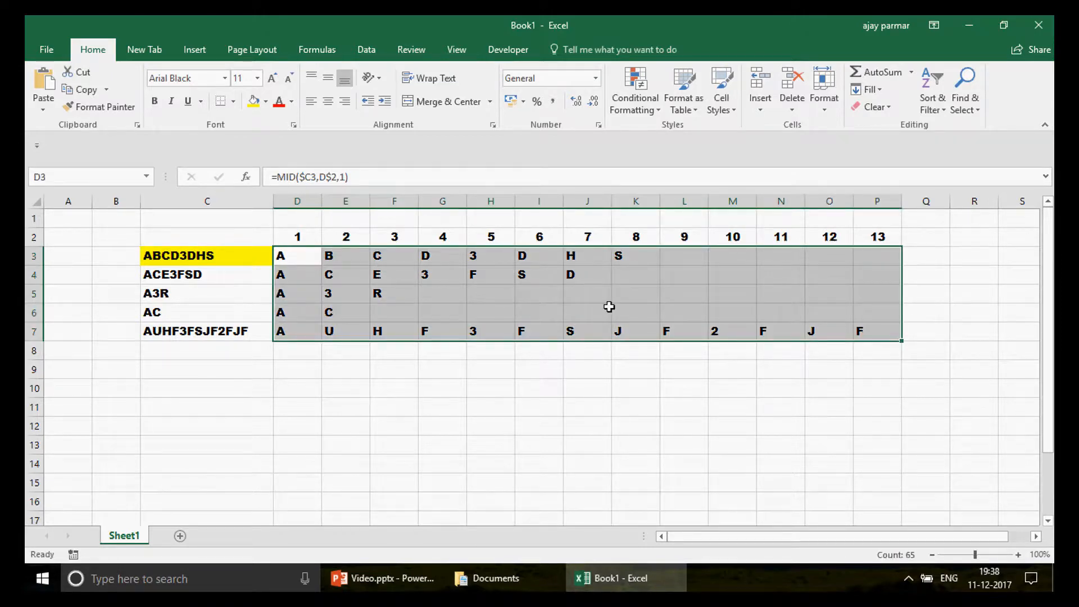
Replace the text in C5 with the longer string H42FSJ324FSD.
click(231, 290)
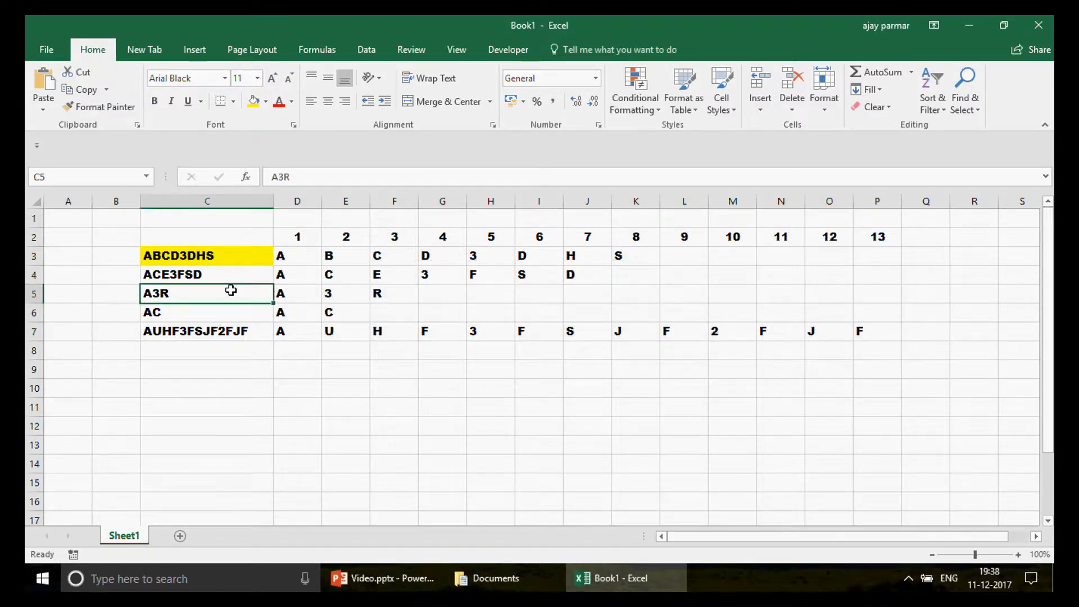
text(H42)
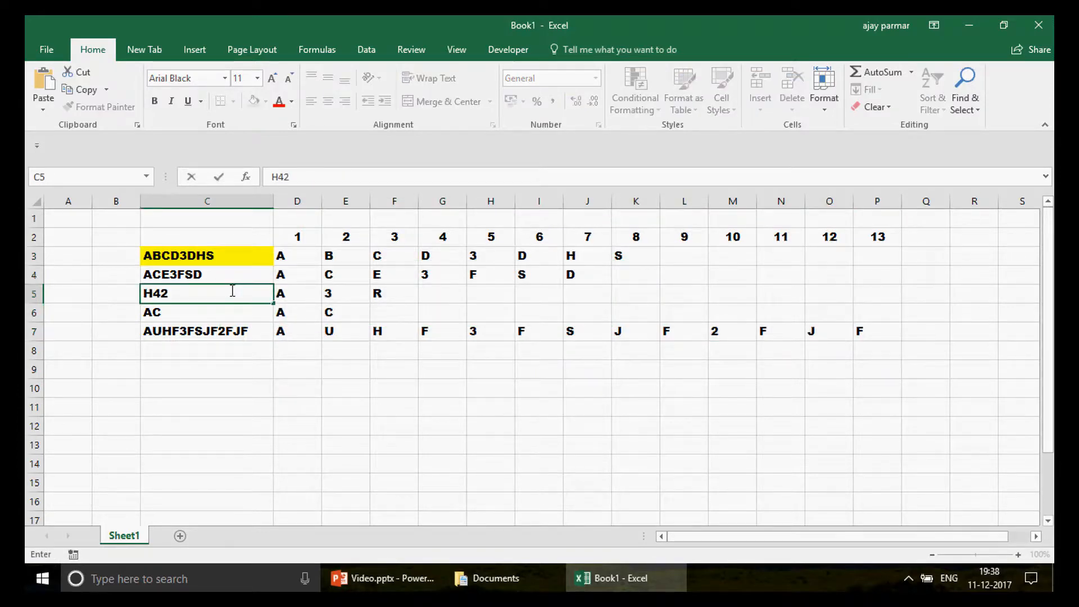
text(FSJ324F)
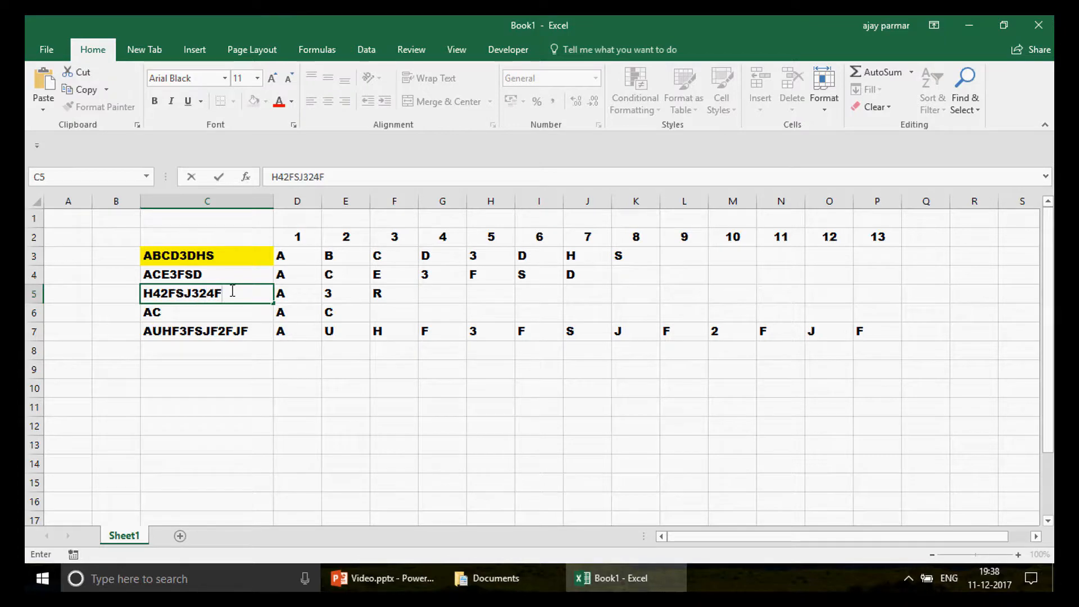
text(SD)
key(Return)
Append 883HFSD to the text in C5 and autofit the width of column C.
click(230, 290)
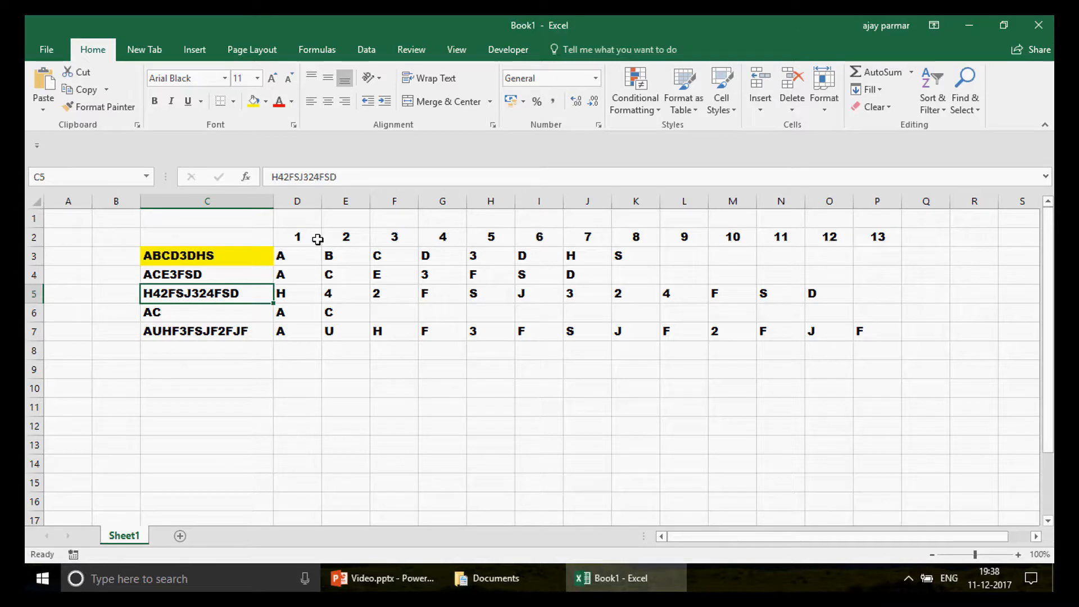
click(416, 171)
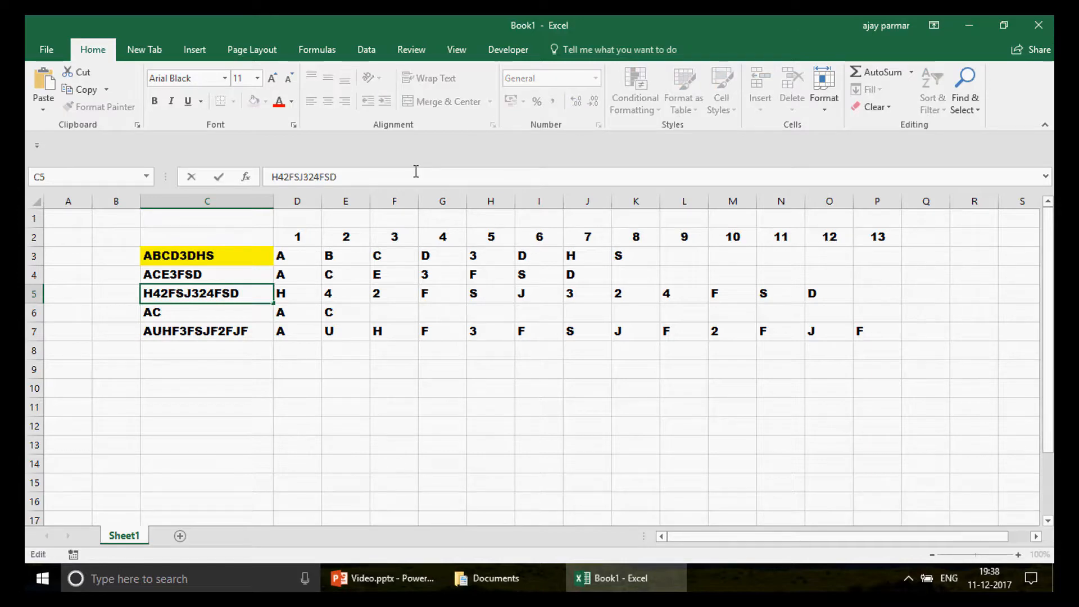
text(883H)
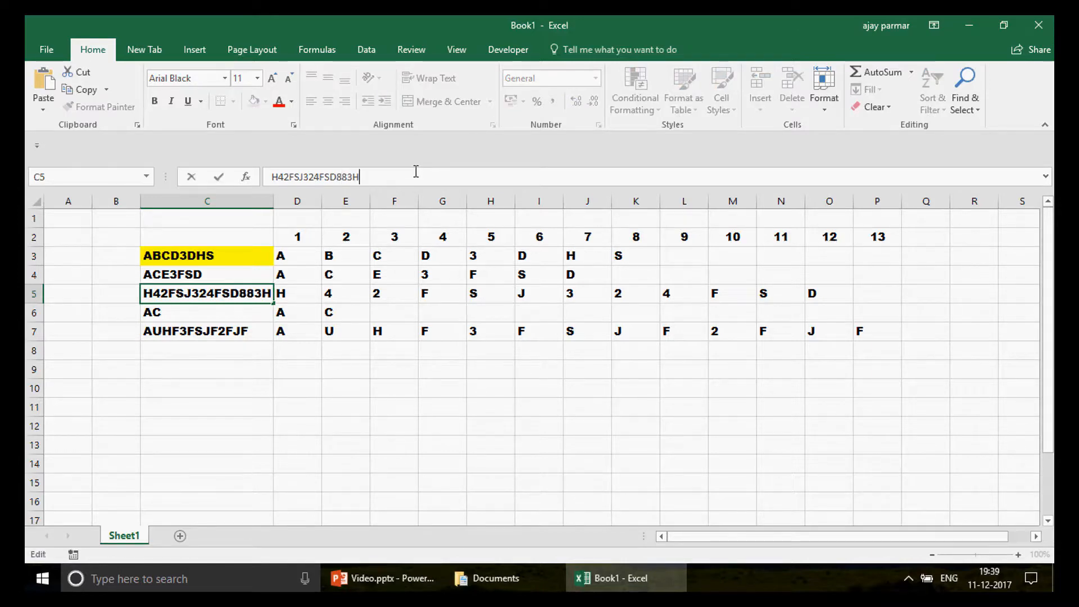
text(FSD)
key(Return)
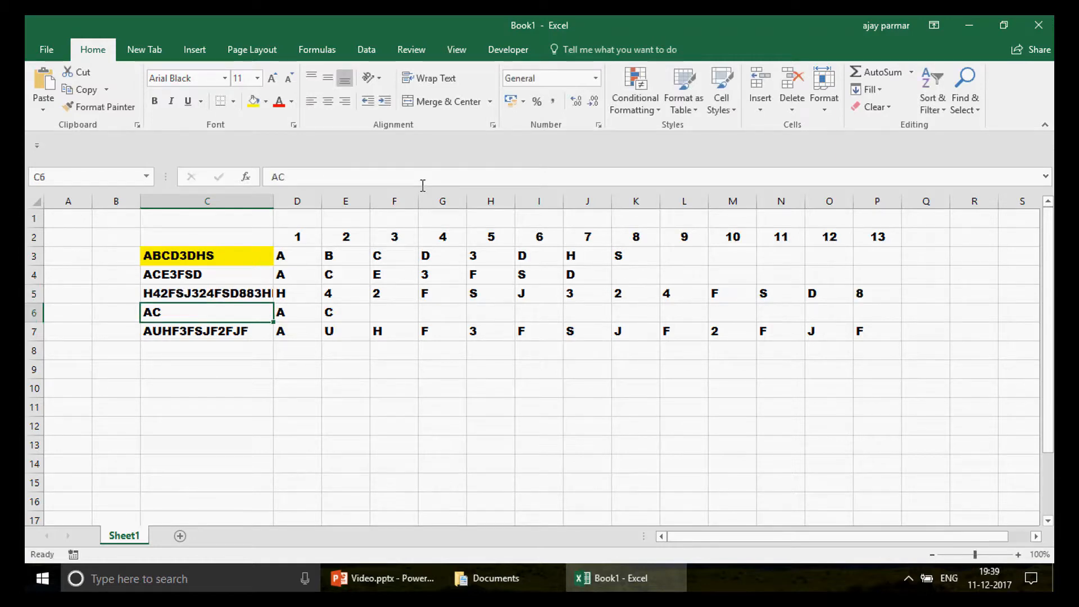
drag(274, 201, 274, 200)
double_click(274, 200)
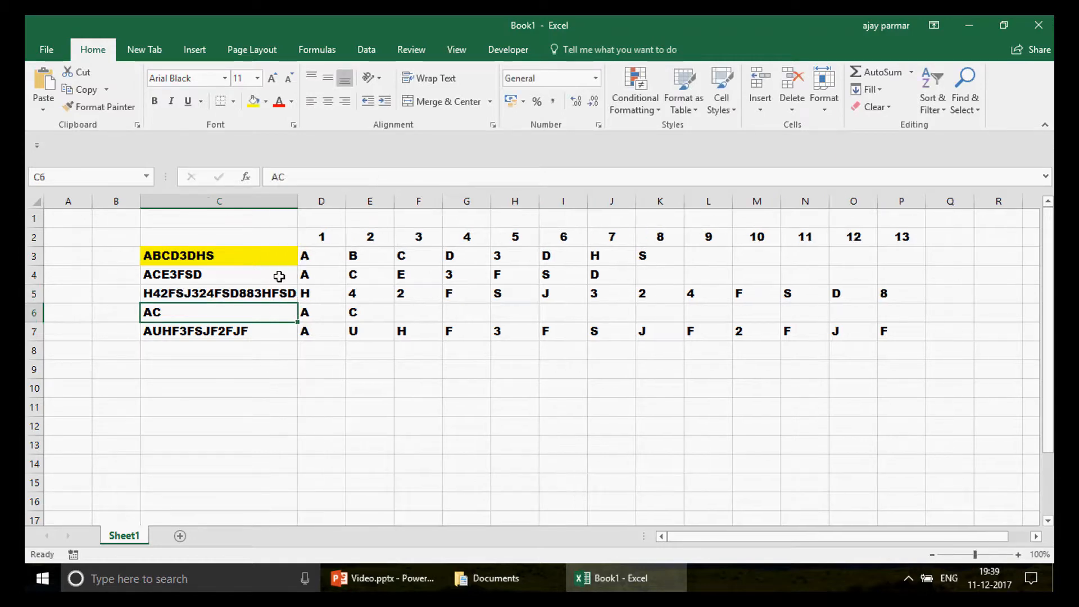
Count the characters of the C5 text in B5 with =LEN(C5), and widen column C slightly.
click(214, 294)
click(113, 294)
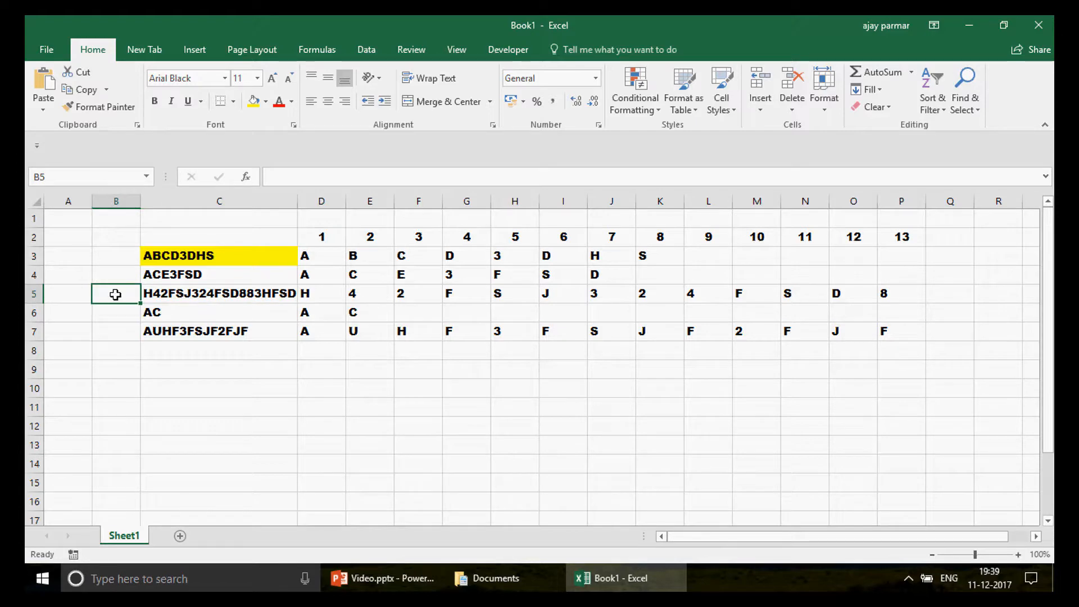
text(=LEN()
key(Right)
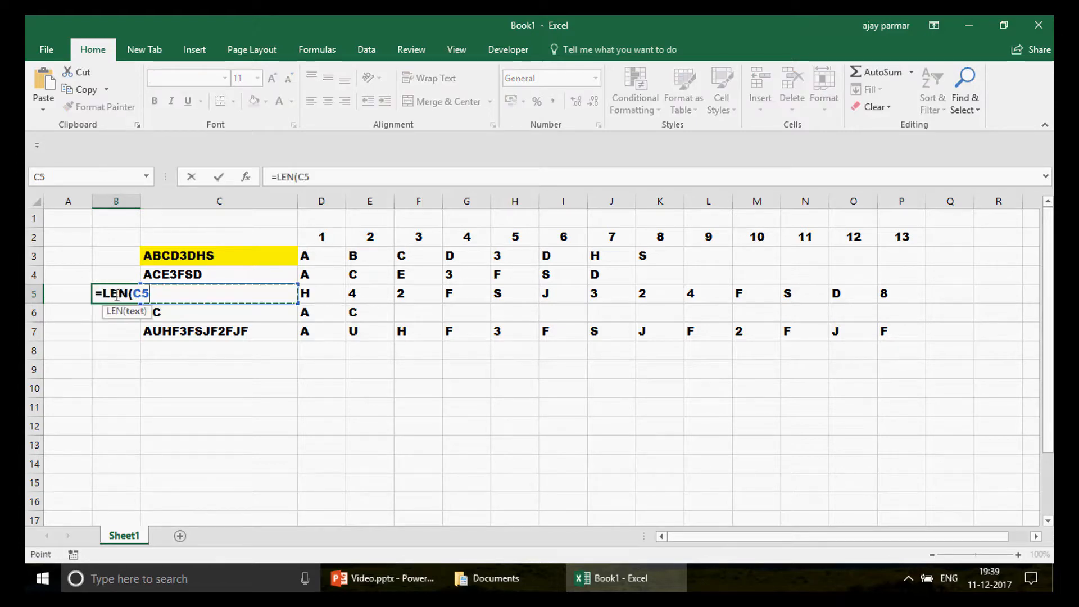
text())
key(ctrl+Return)
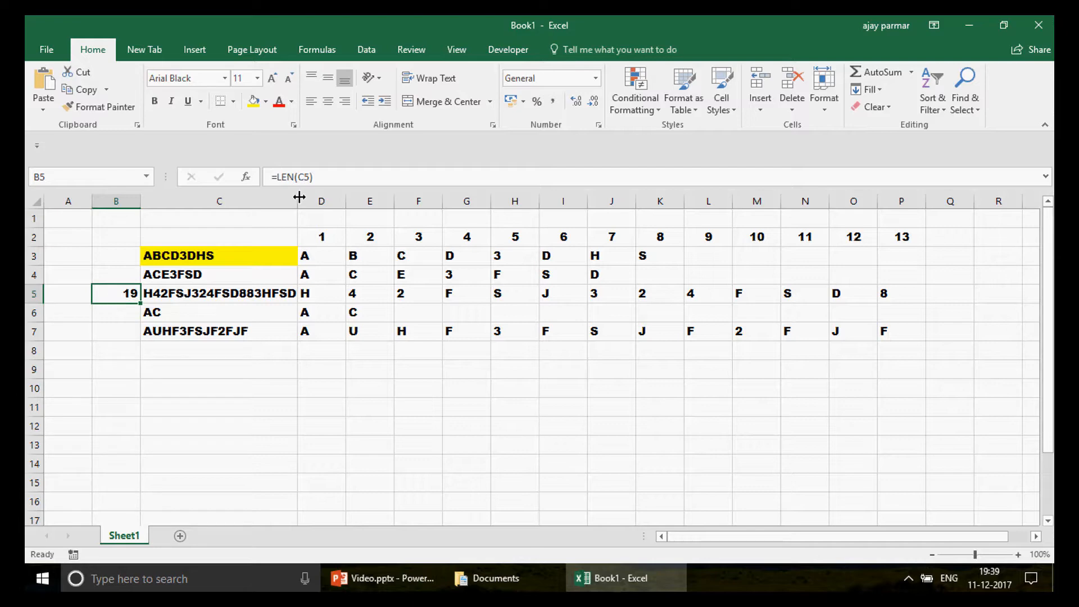
drag(299, 197, 315, 196)
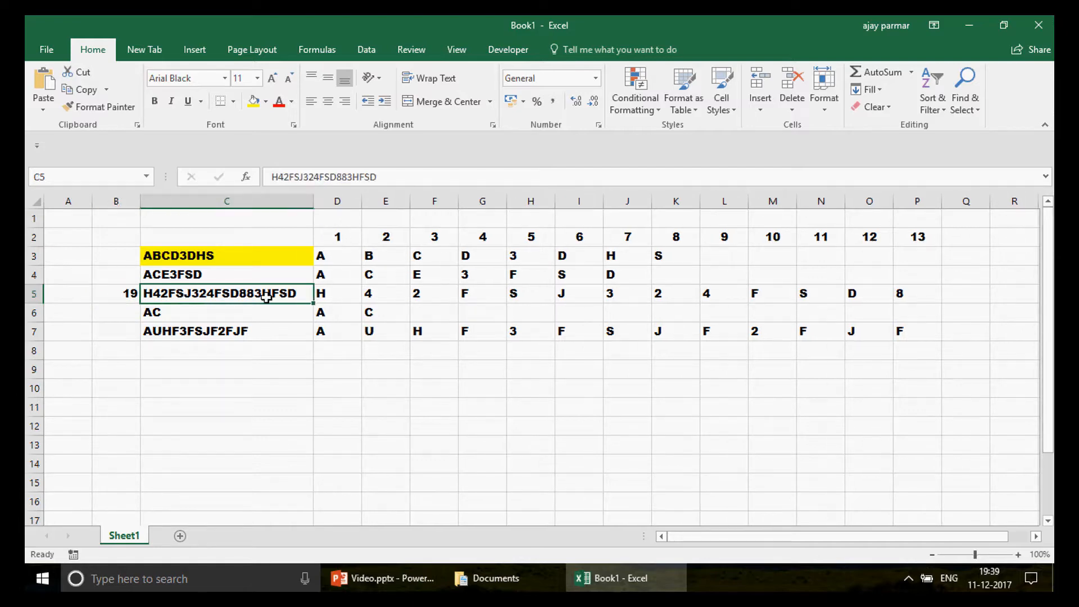
Extend the header numbers in row 2 from P2 through AB2 as a fill series from 13 to 25.
click(916, 240)
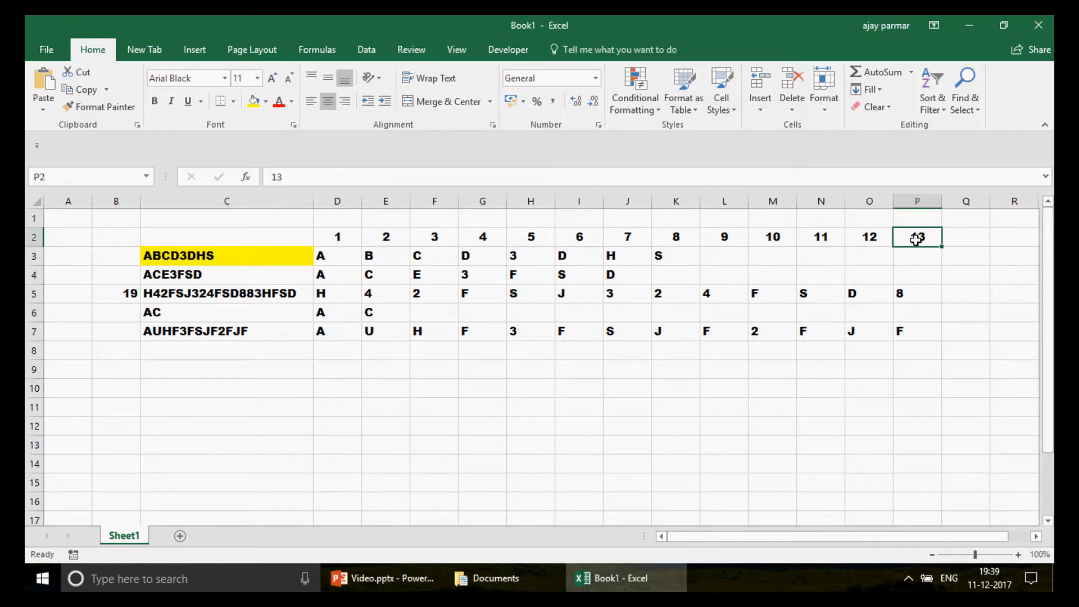
key(Up)
click(916, 239)
drag(931, 251, 893, 249)
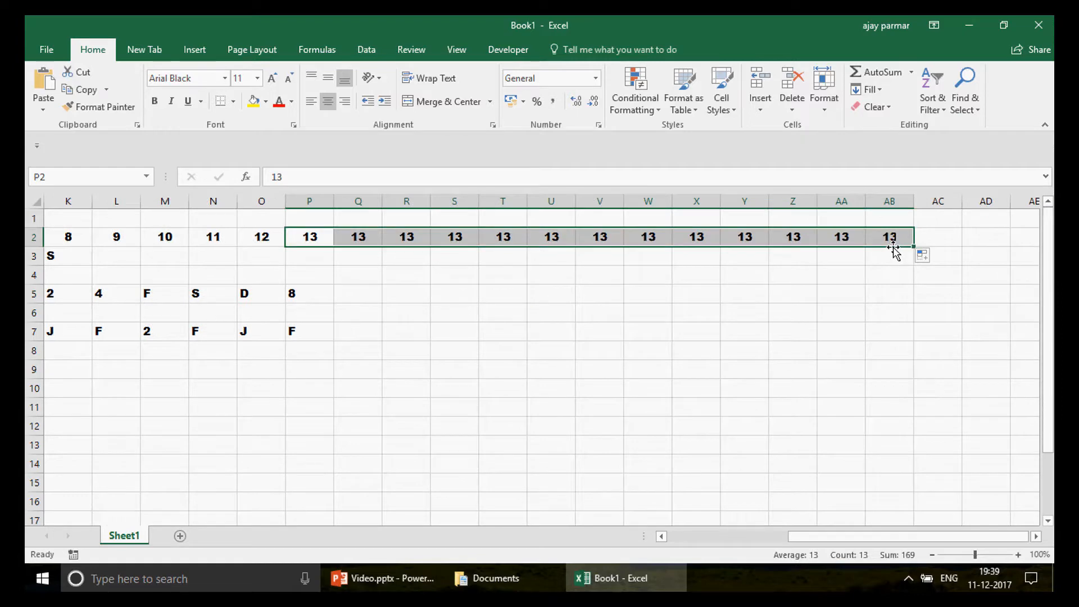
click(935, 260)
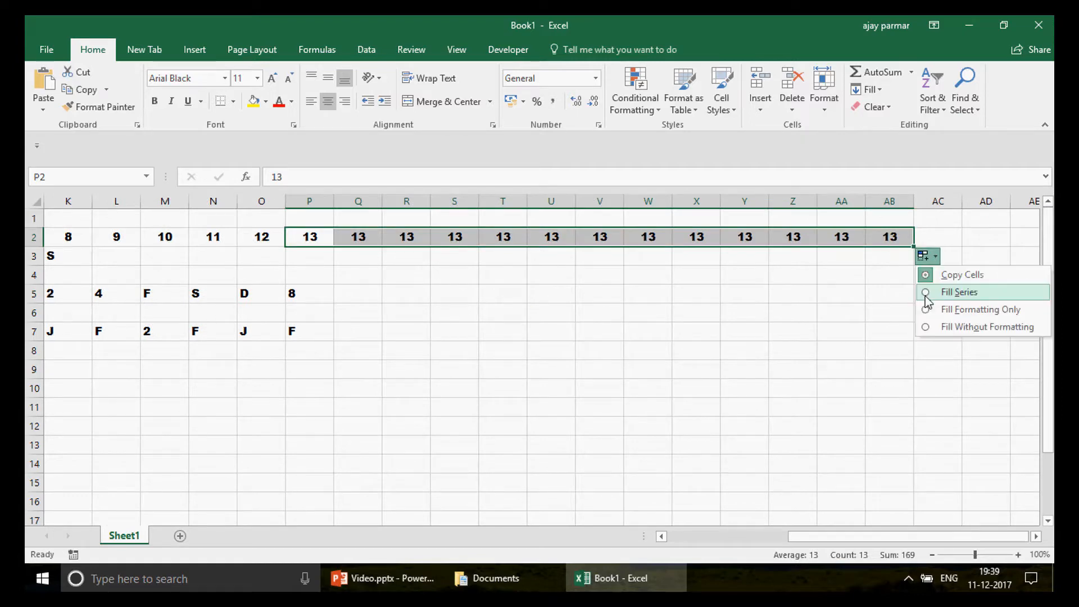
click(958, 292)
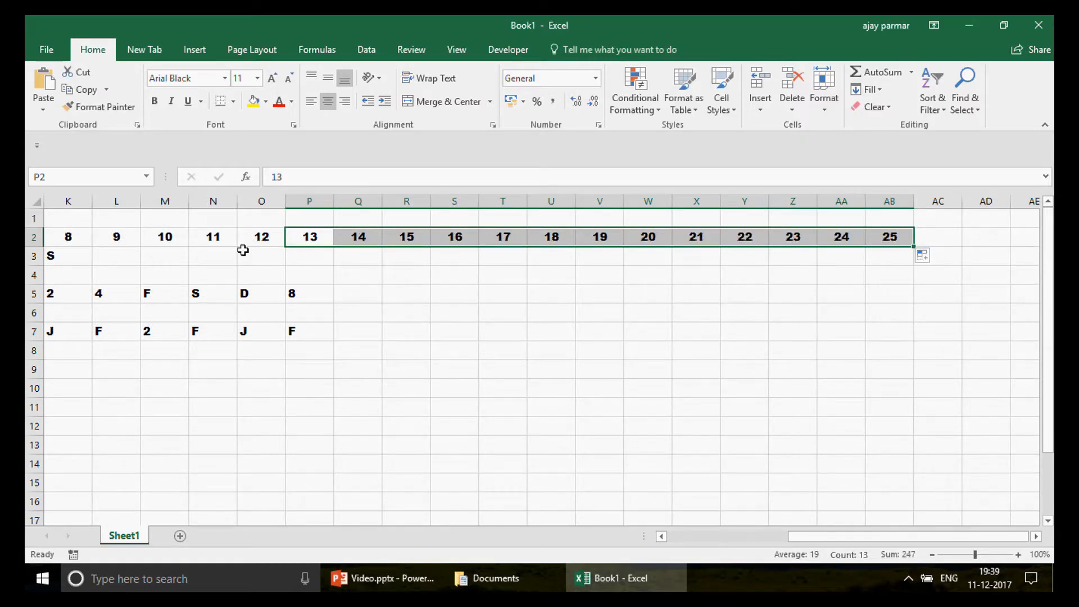
Fill the MID formulas in P3:P7 across to column V.
key(Down)
key(shift+Down)
key(shift+Down)
key(shift+Down)
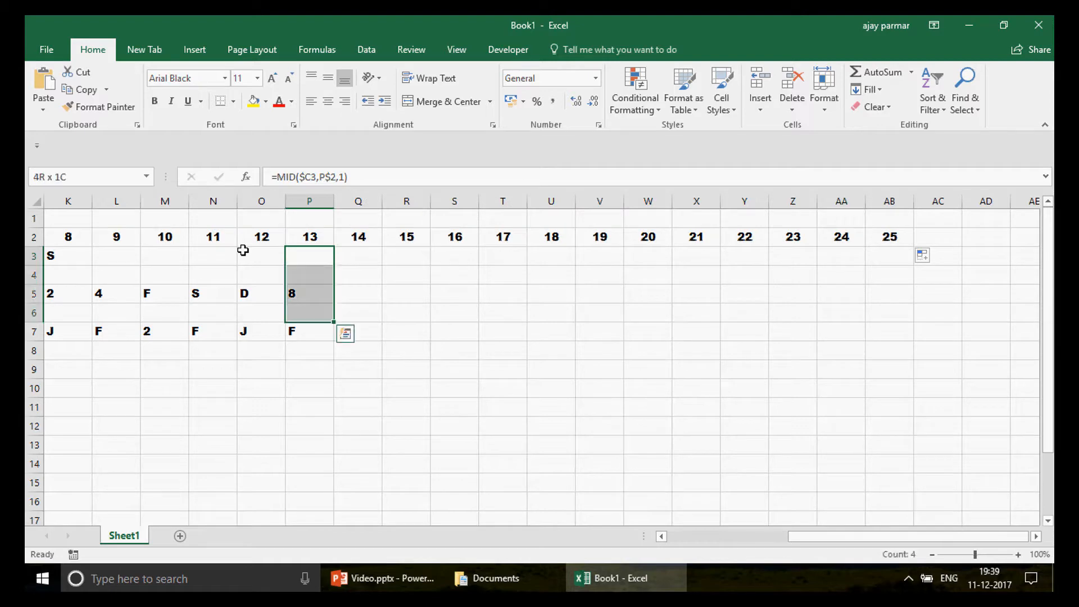
key(shift+Down)
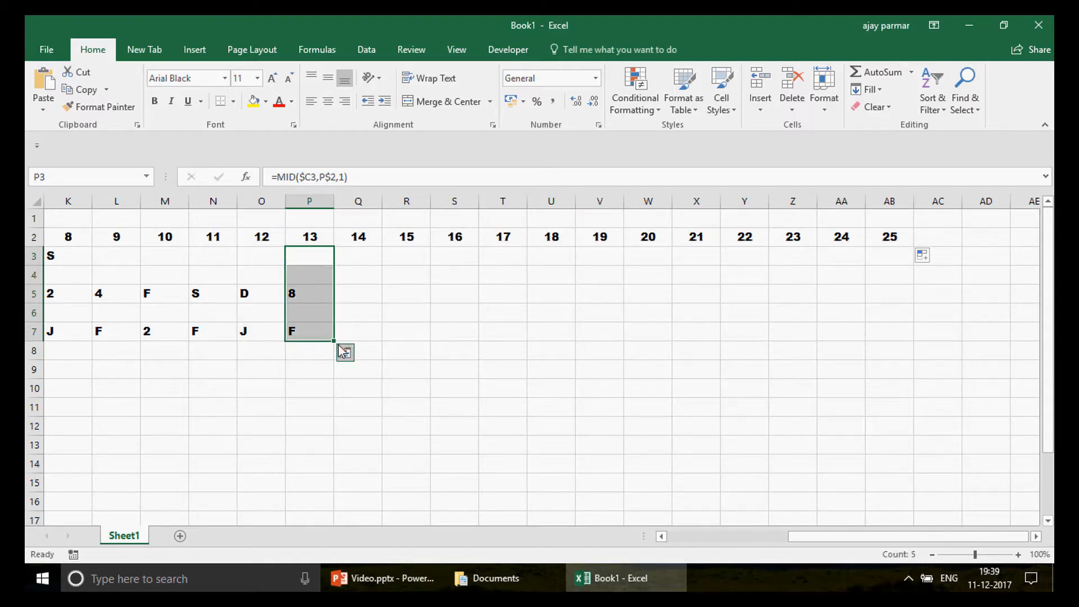
drag(334, 340, 611, 344)
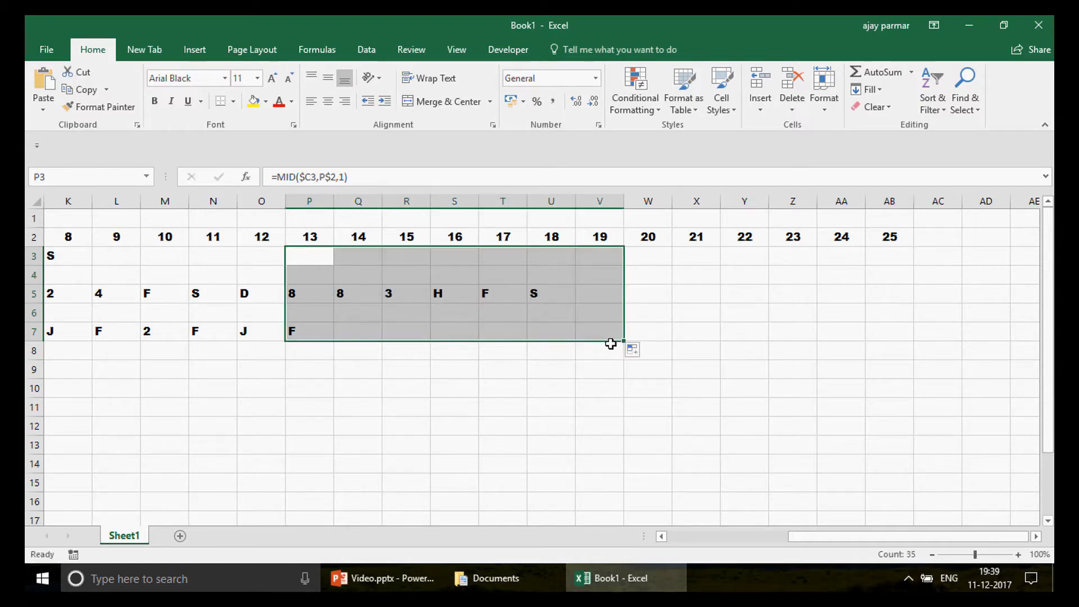
Review the characters of C5 split across D5:V5 and the MID formula in D3.
click(602, 294)
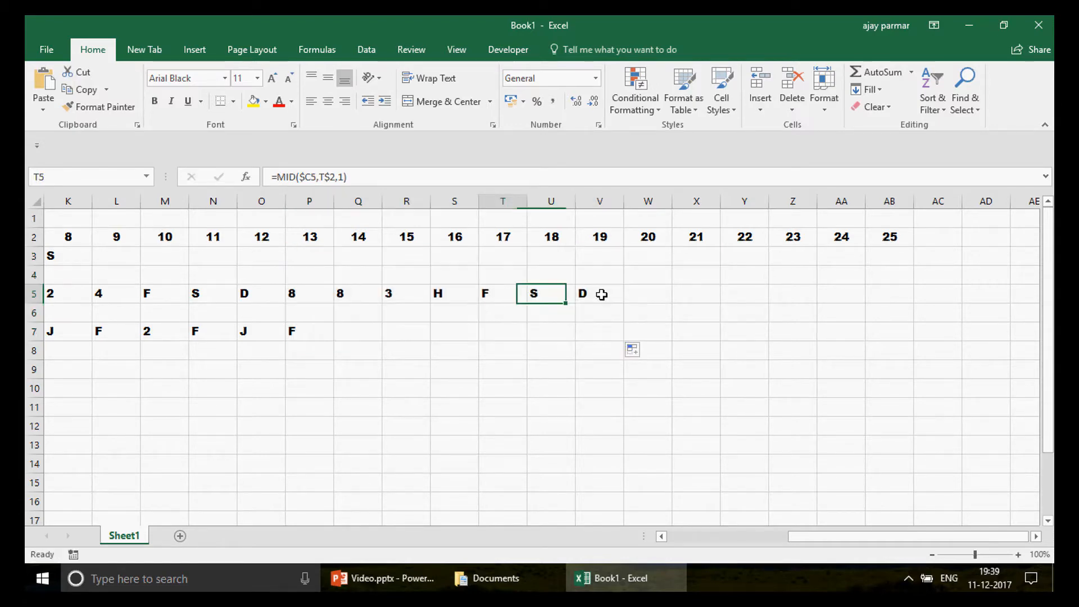
key(Left)
key(Left)
key(Left)
key(Left)
key(Left)
key(Left)
key(Left)
key(Left)
key(Left)
key(Left)
key(Left)
key(Left)
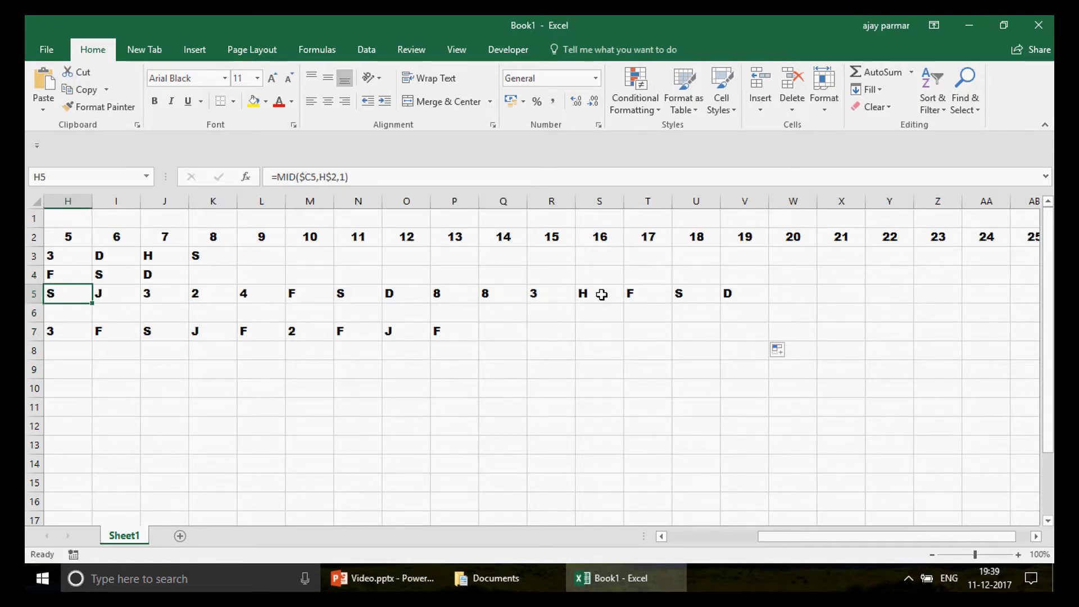
click(932, 554)
click(931, 555)
click(932, 555)
click(931, 555)
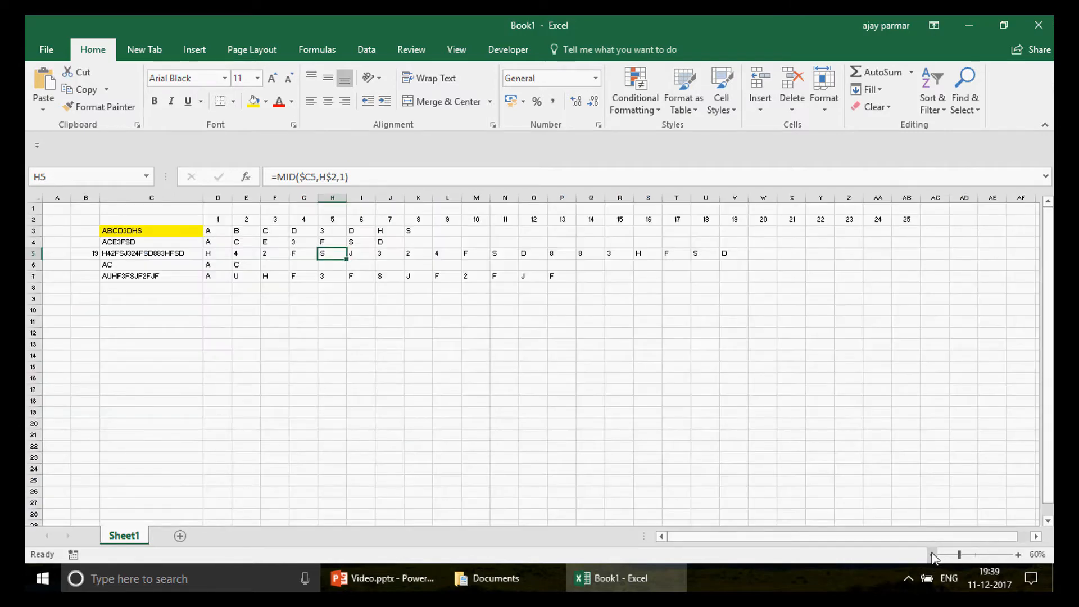
drag(966, 554, 971, 554)
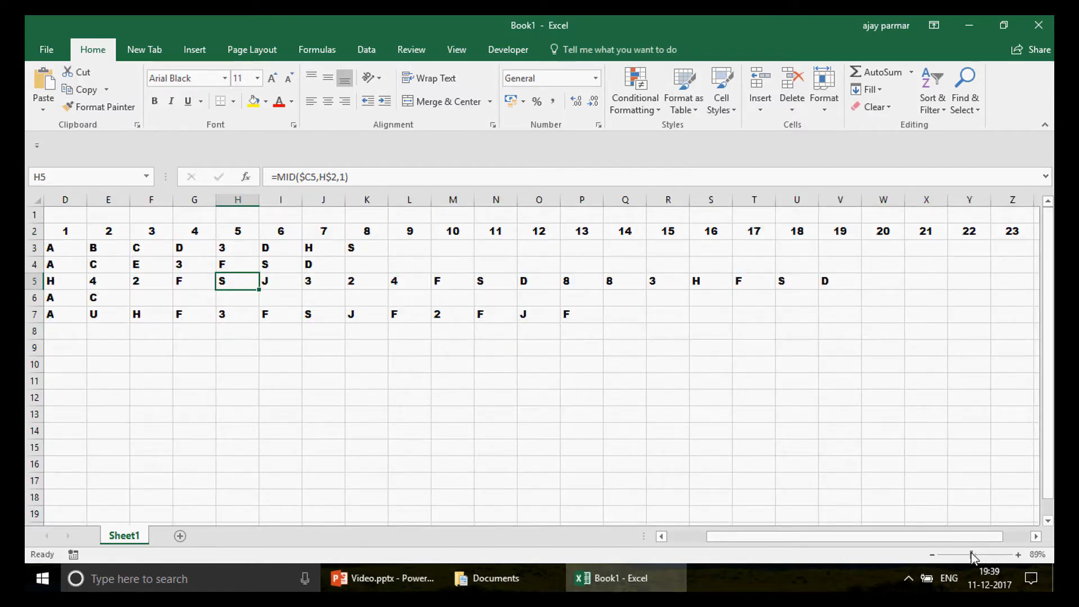
drag(862, 539, 822, 541)
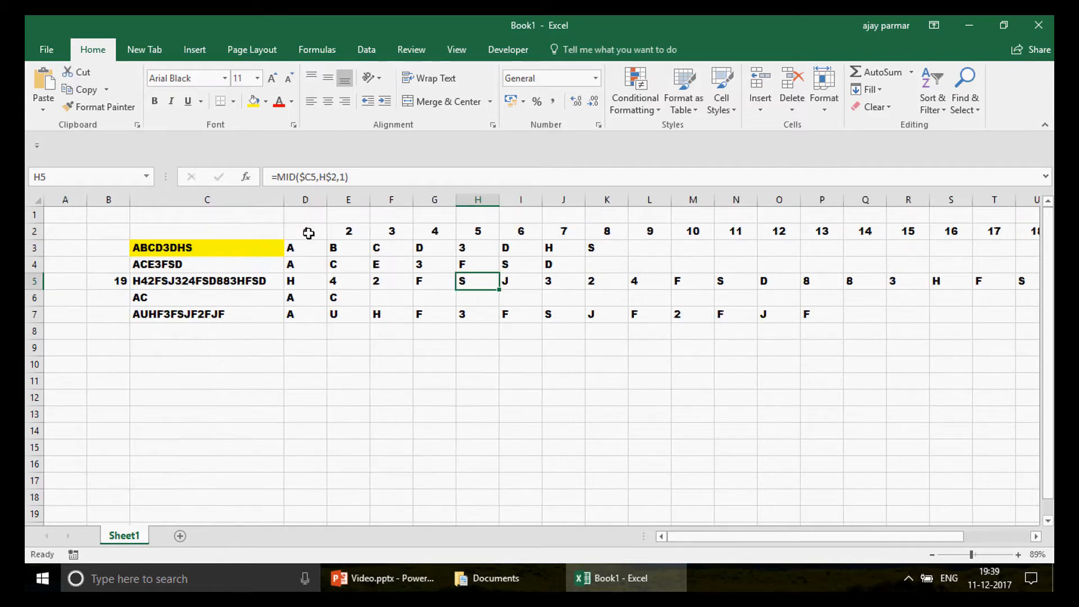
click(293, 246)
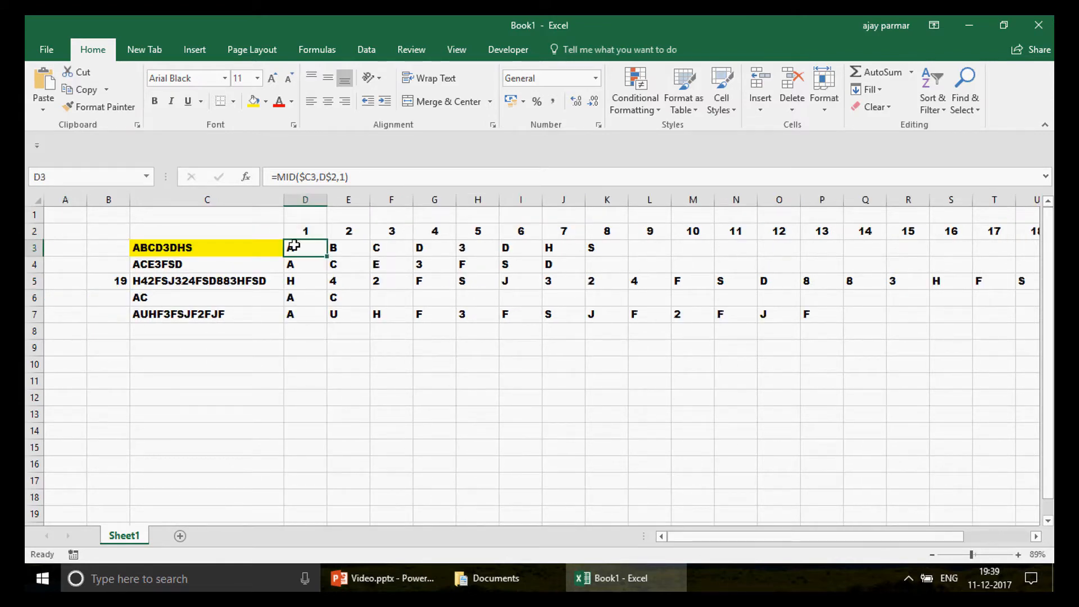